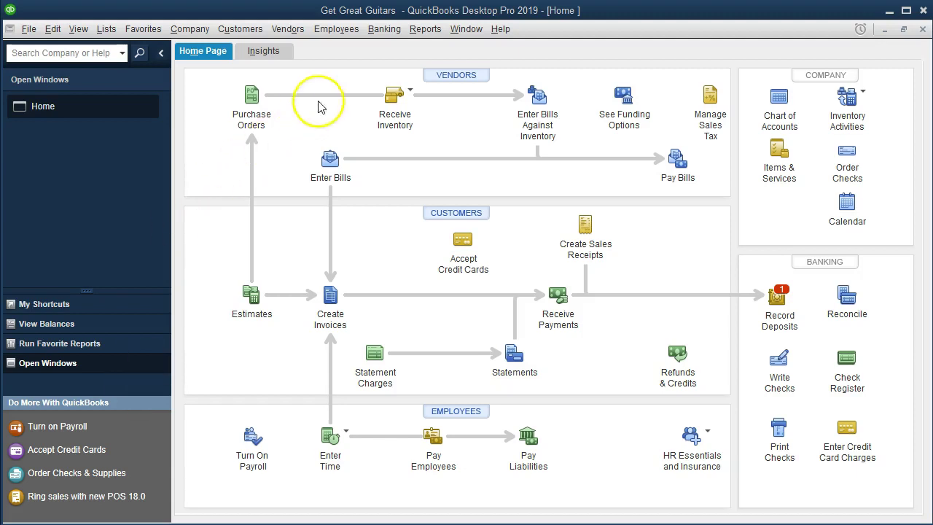
Open the Balance Sheet Standard report from Reports > Company & Financial
click(426, 33)
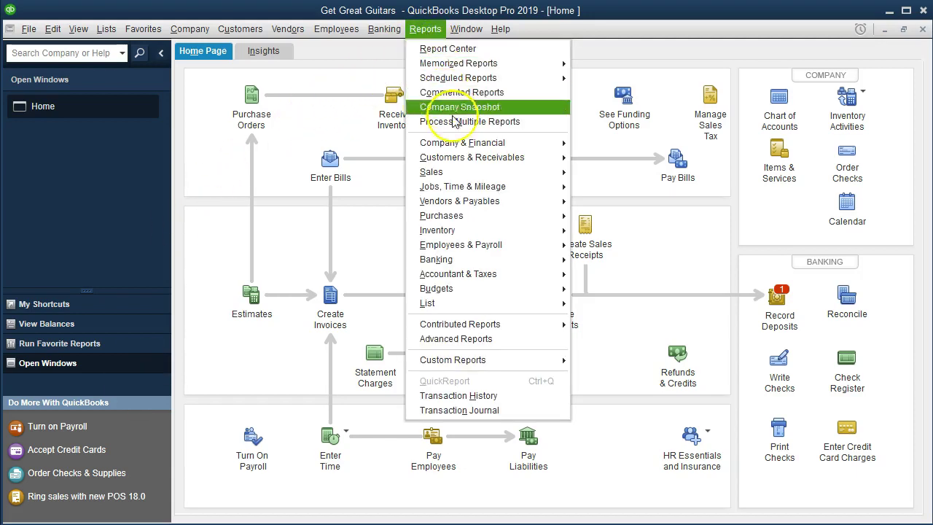
mouse_move(518, 146)
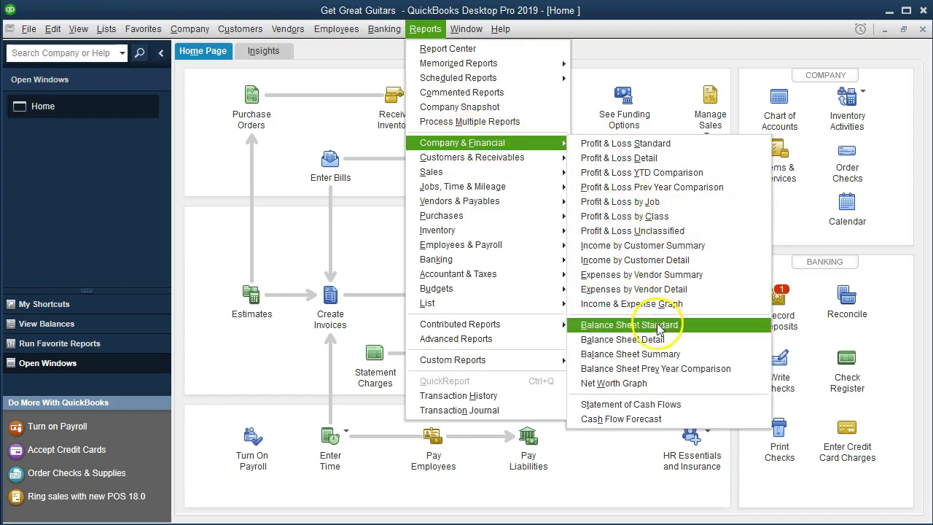
click(701, 329)
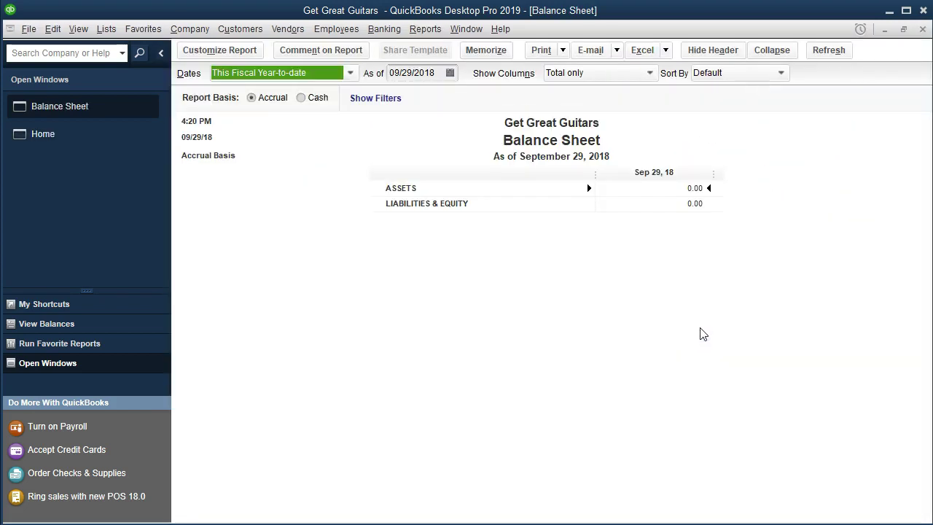
Change the Balance Sheet's As of date to 12/31/2019 and refresh the report
click(703, 333)
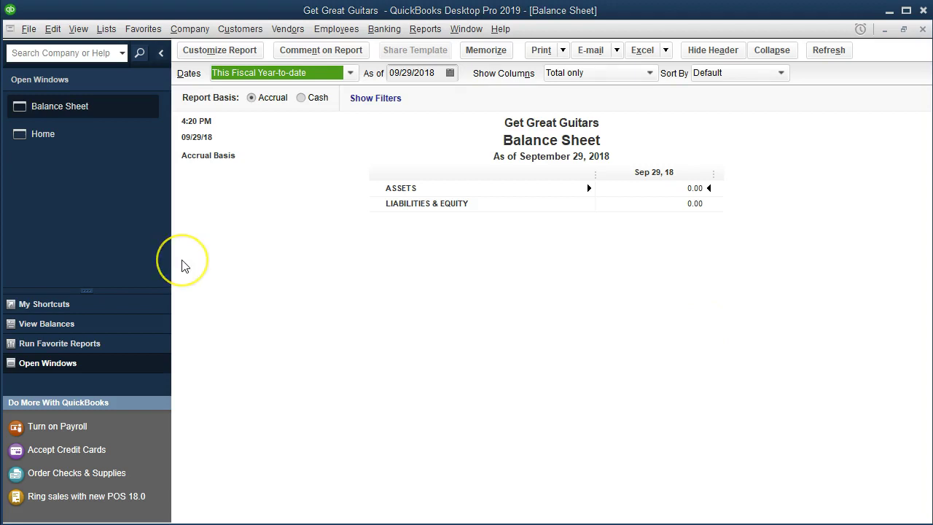
key(Tab)
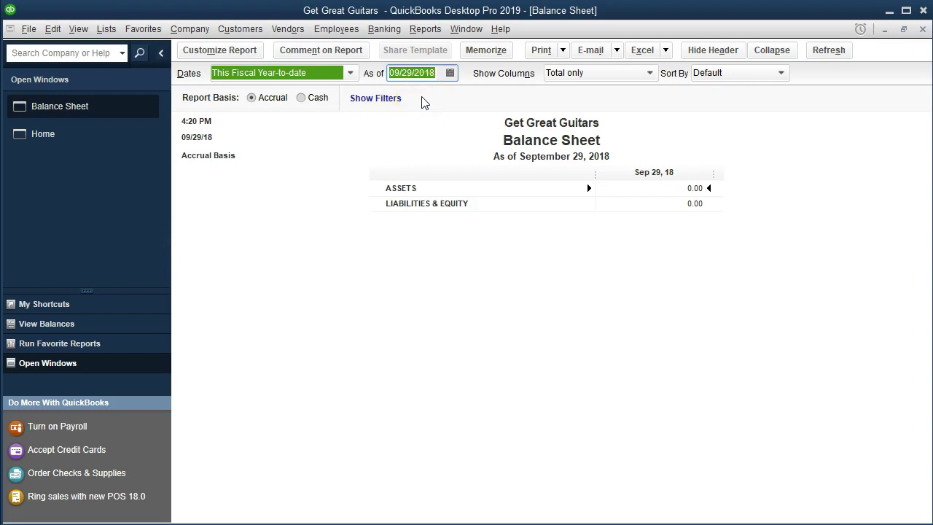
text(123119)
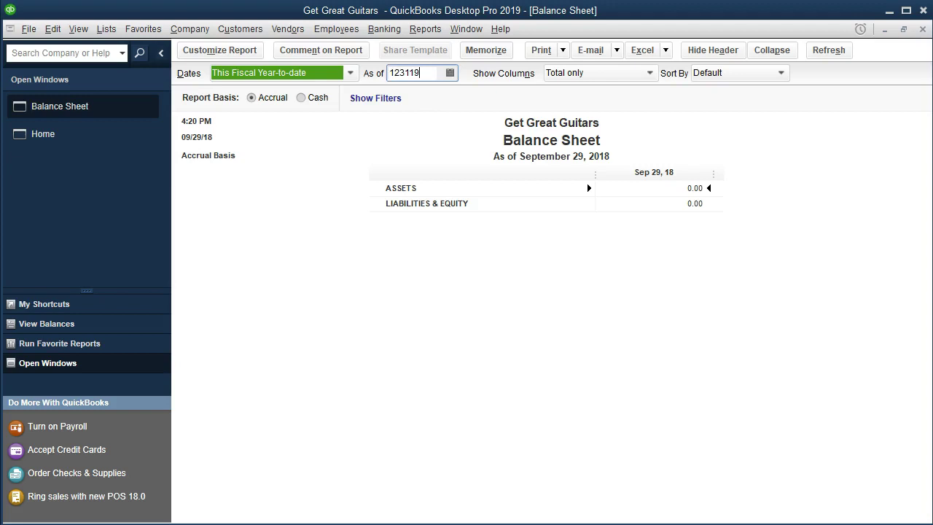
key(Tab)
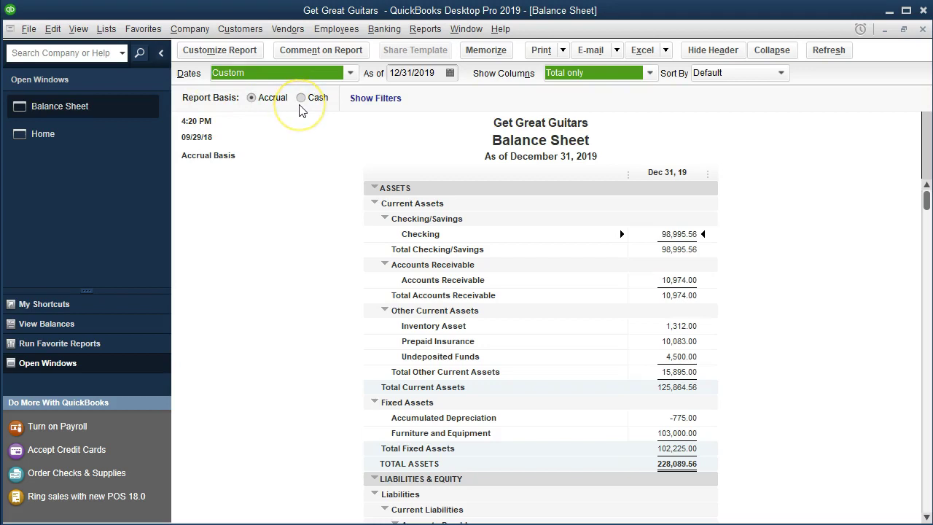
click(271, 144)
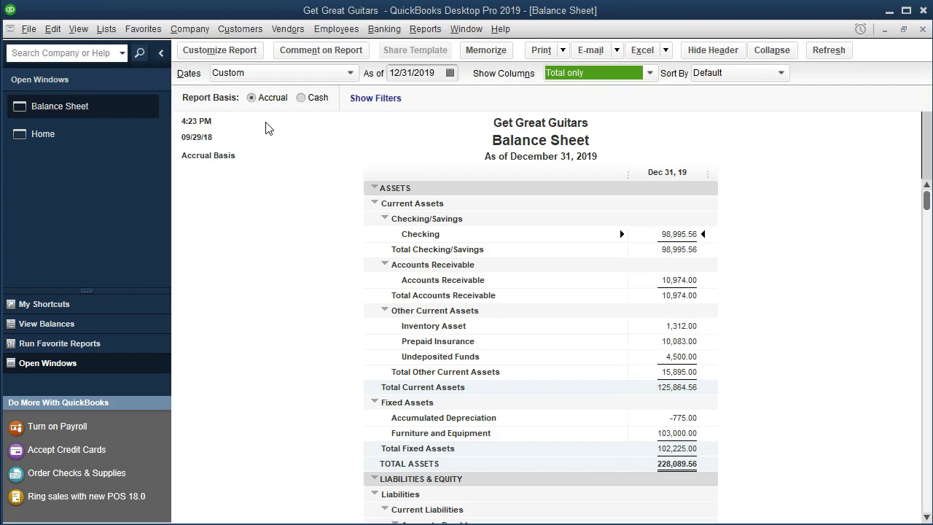
click(84, 144)
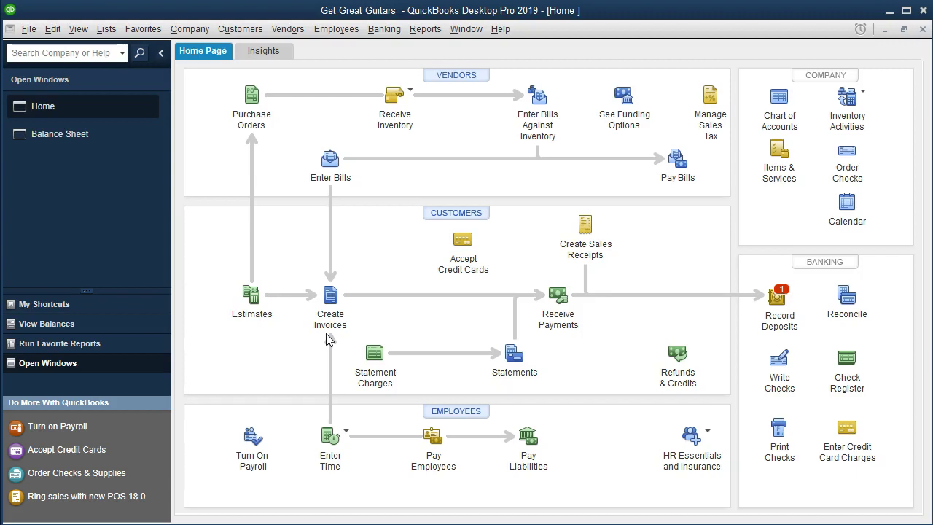
click(589, 268)
click(236, 397)
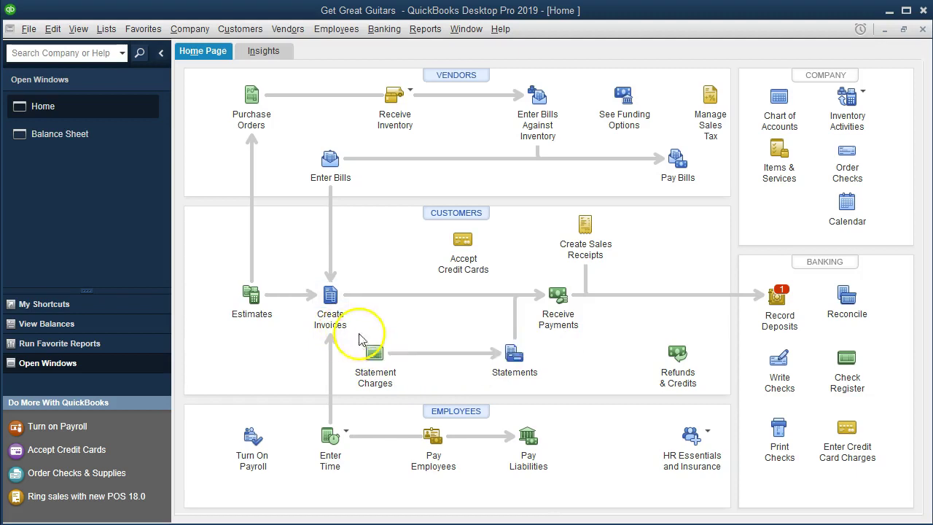
click(560, 335)
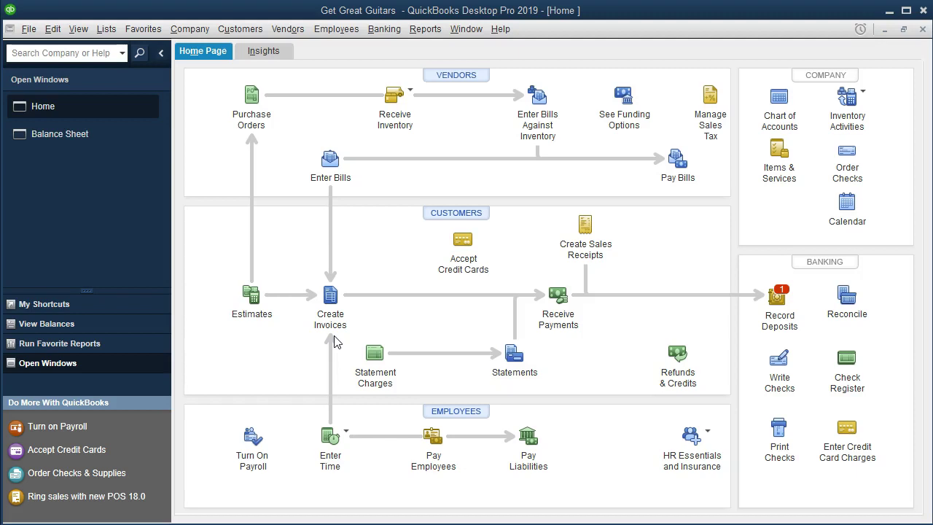
click(90, 145)
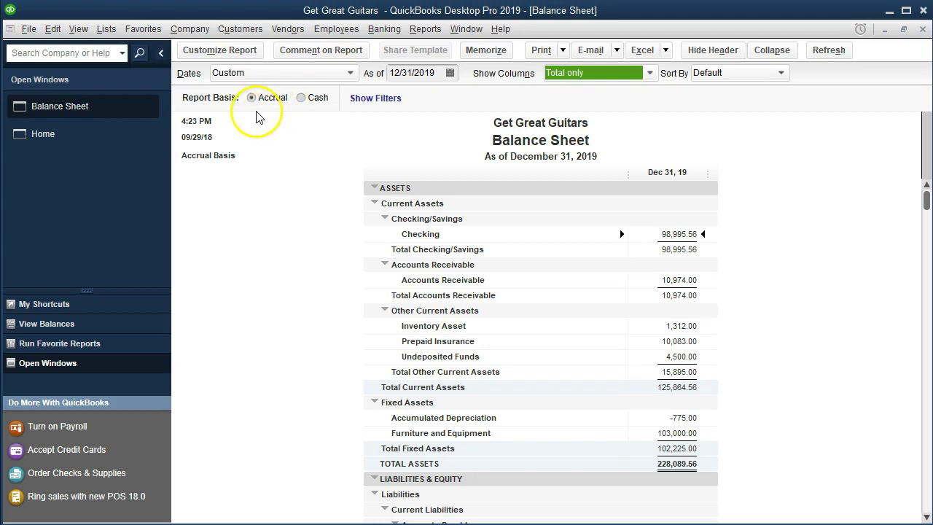
click(302, 99)
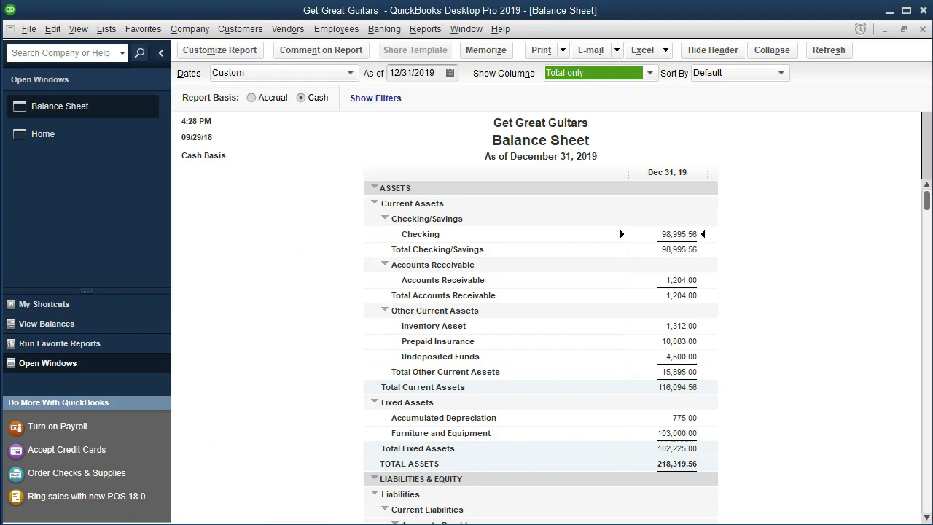
Compare Accounts Receivable under Accrual and Cash bases, ending on the Cash basis
click(442, 280)
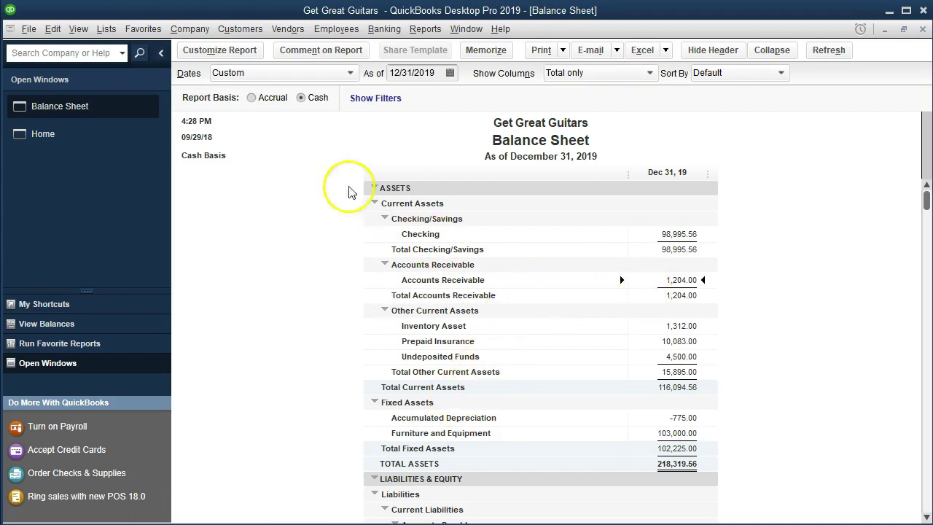
click(253, 98)
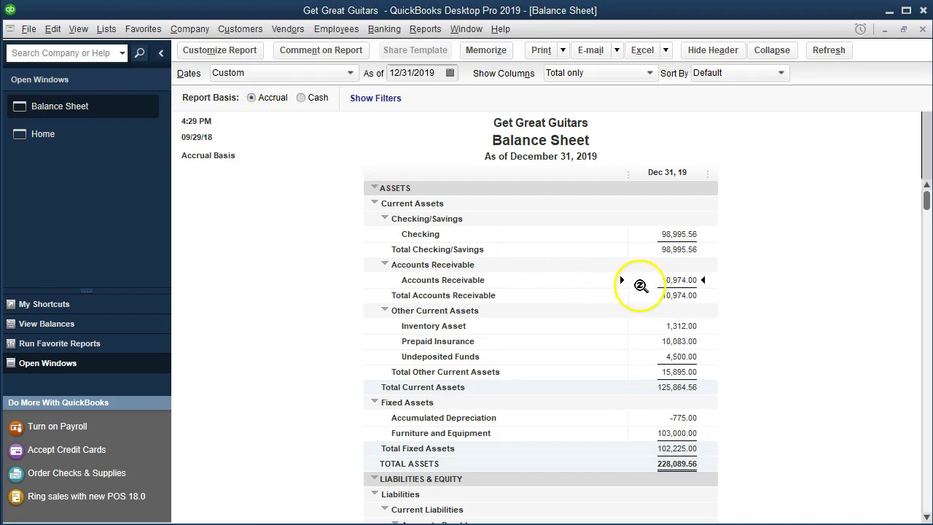
click(301, 98)
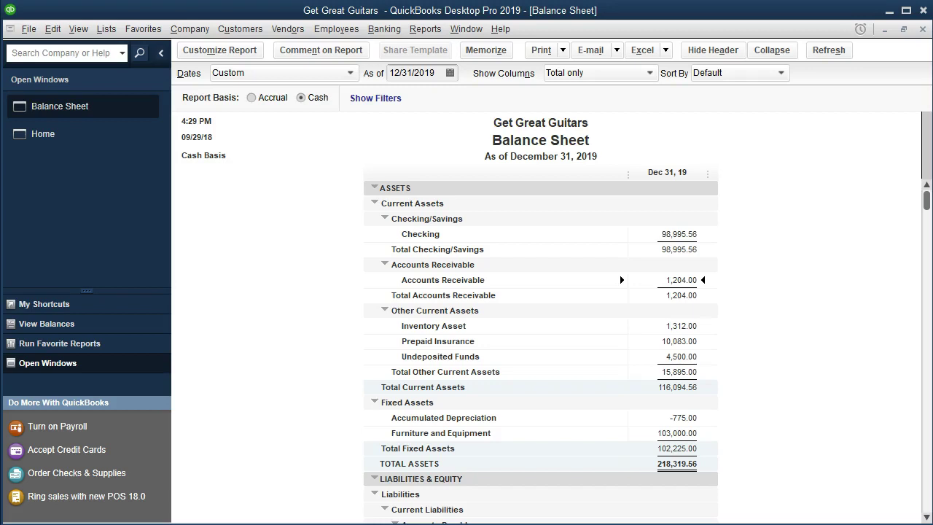
Switch the report basis back to Accrual
click(252, 99)
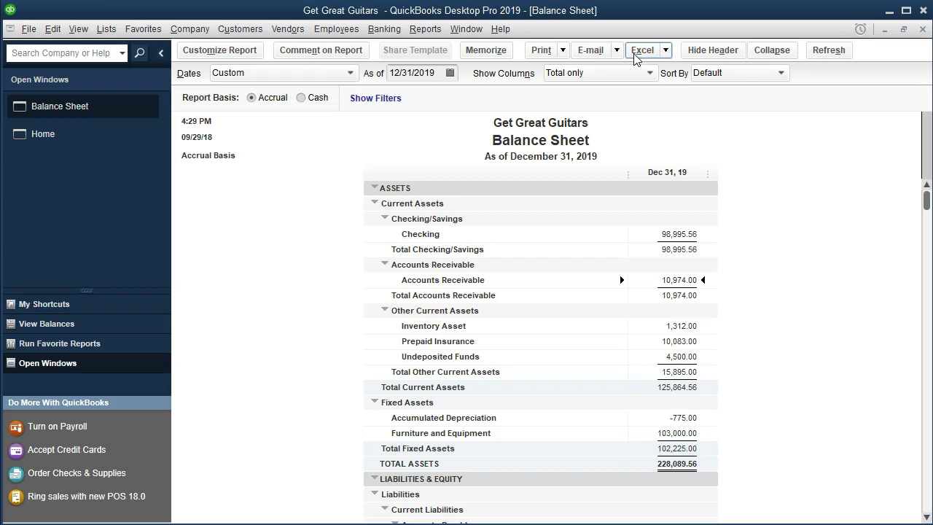
click(704, 53)
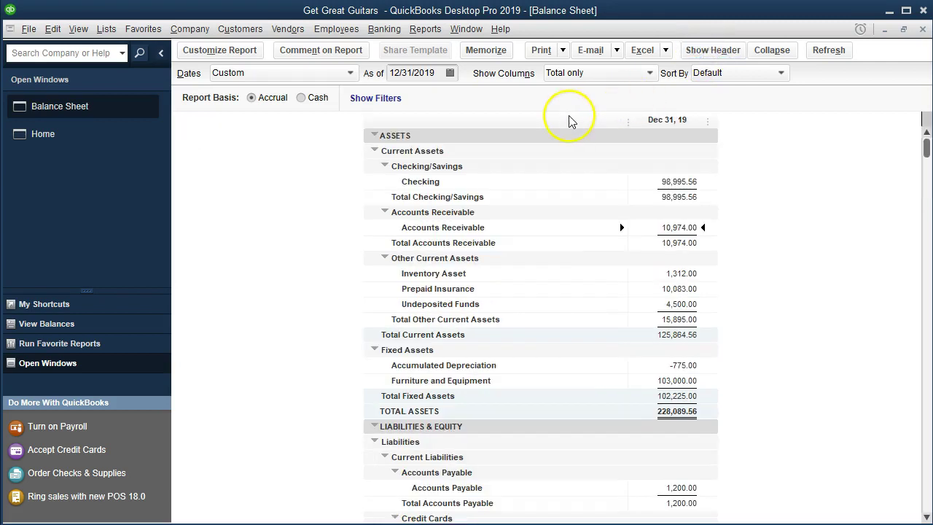
click(696, 55)
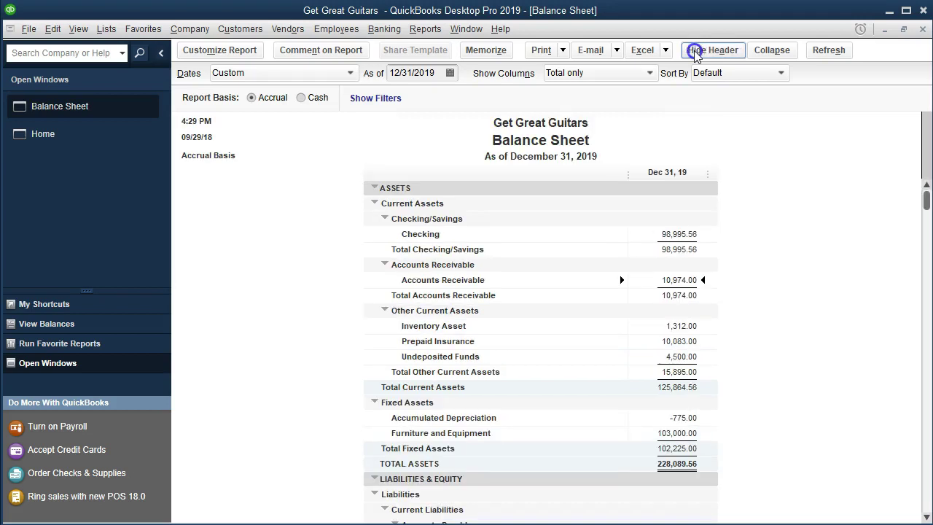
click(774, 52)
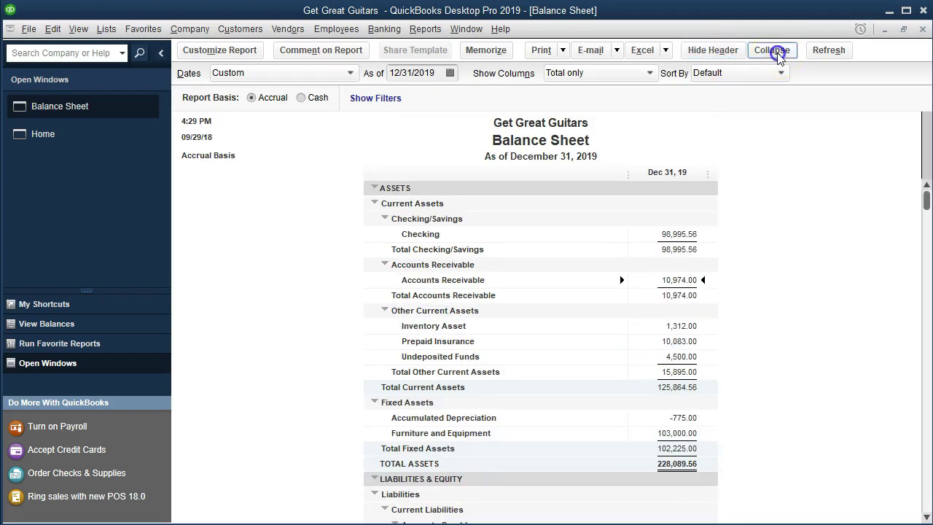
click(465, 114)
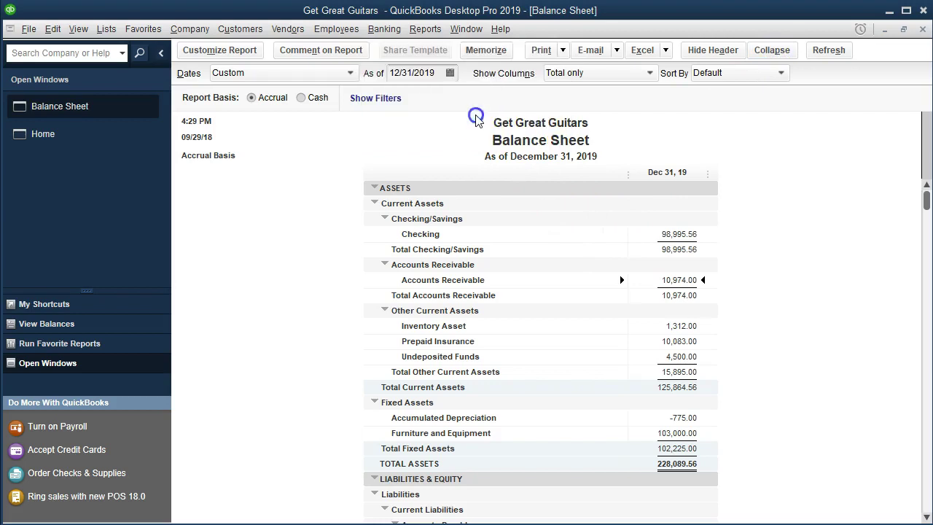
click(386, 220)
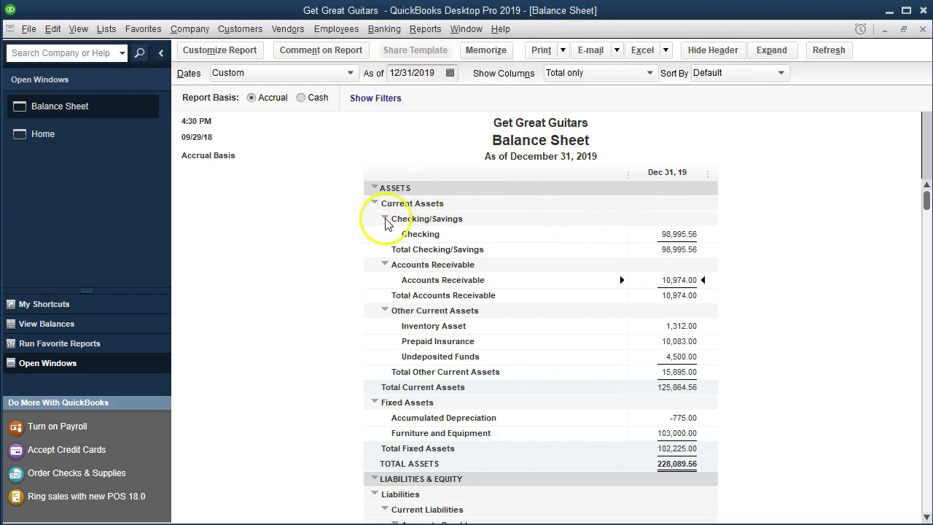
click(385, 220)
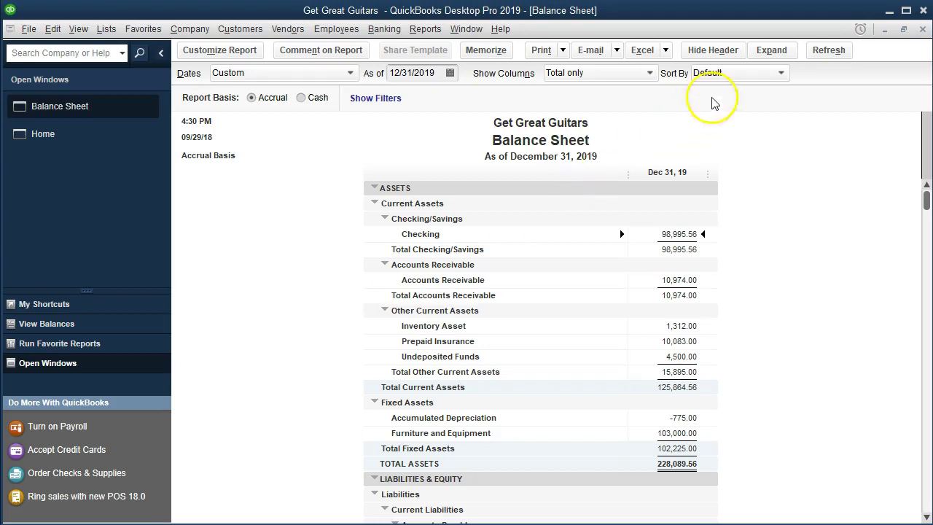
click(774, 51)
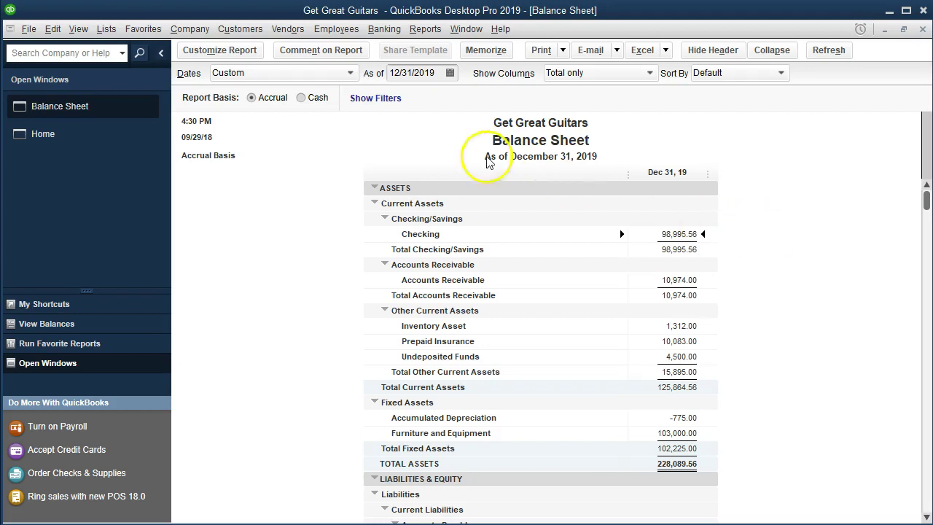
click(351, 72)
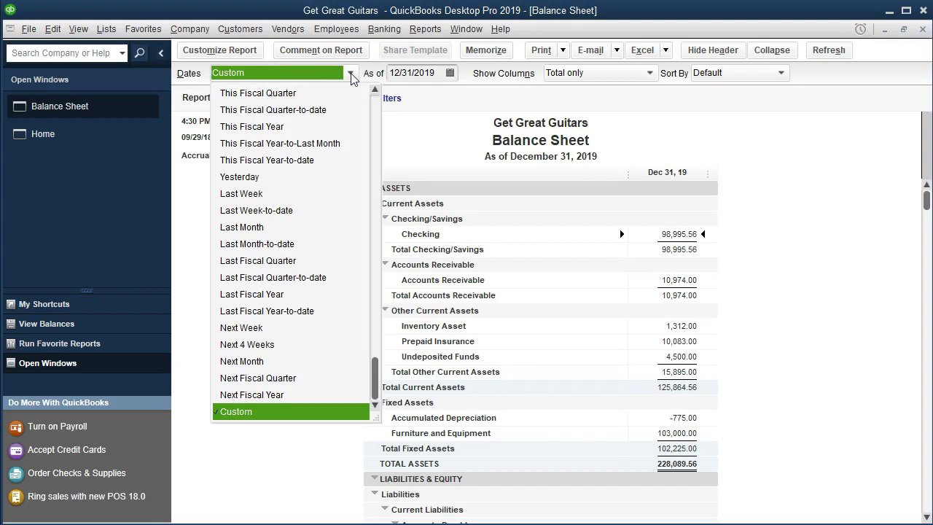
Browse the preset date ranges in the Dates drop-down without changing Custom
click(295, 117)
click(427, 98)
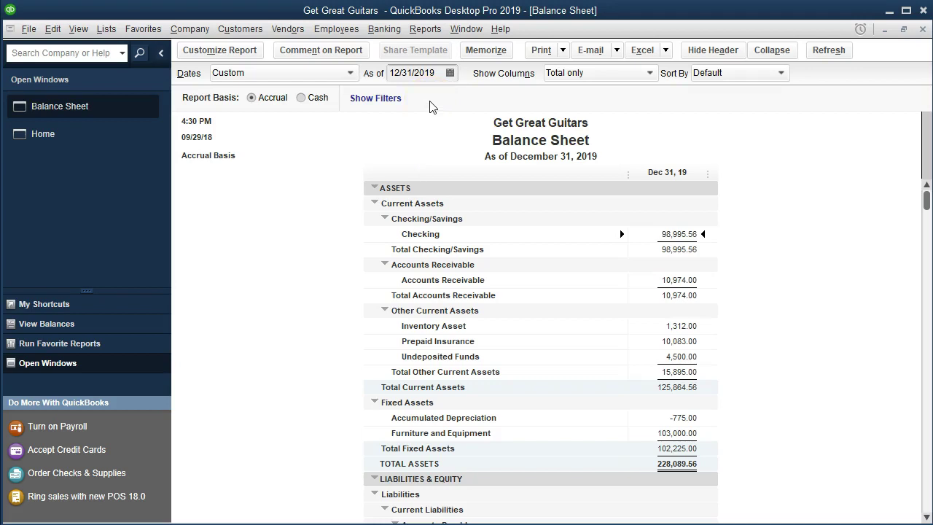
Close the Dates list, keeping the Custom range as of 12/31/2019
click(418, 135)
double_click(651, 234)
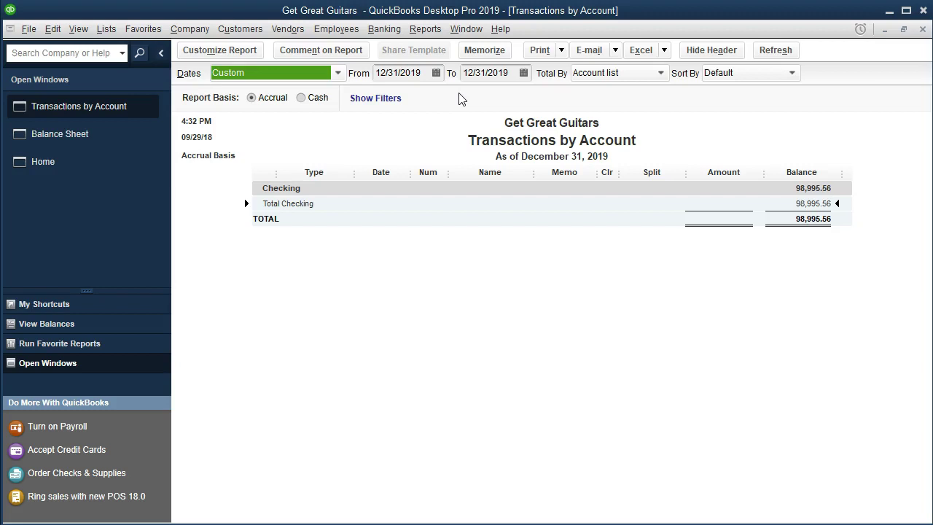
click(922, 31)
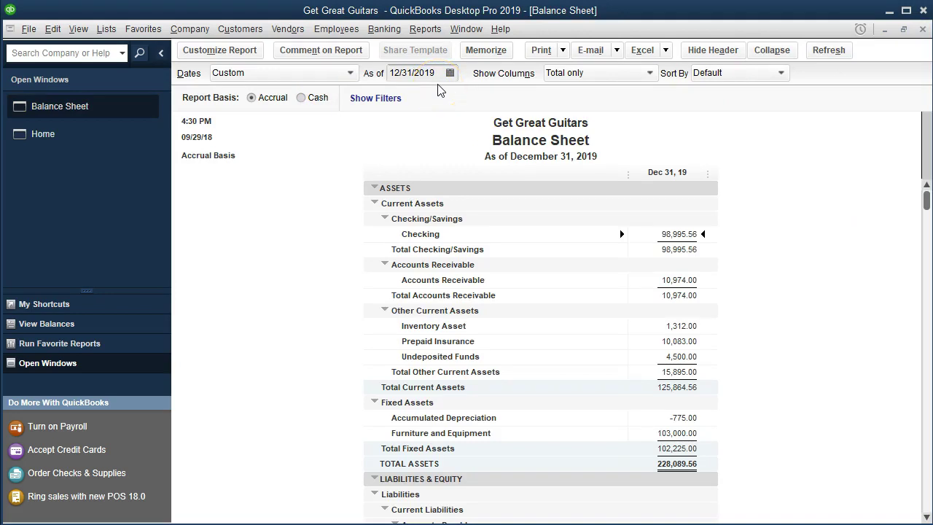
click(646, 74)
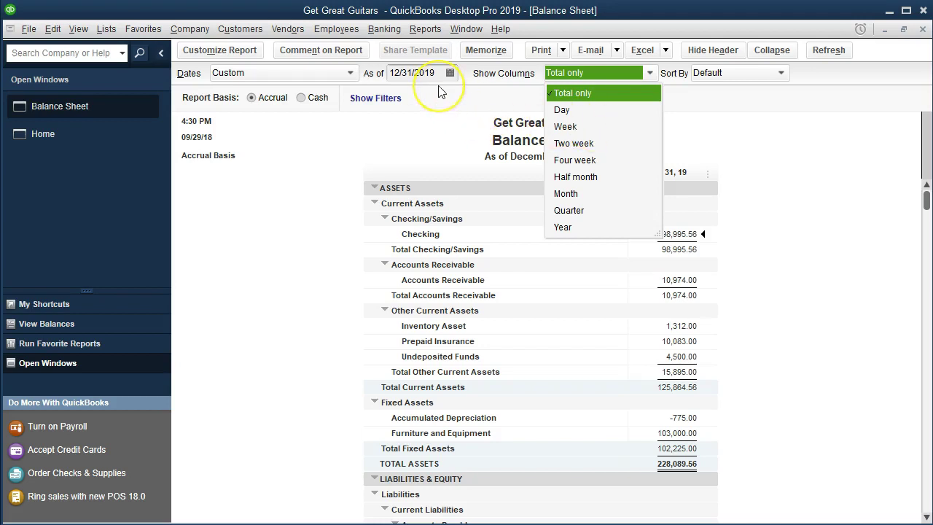
click(569, 93)
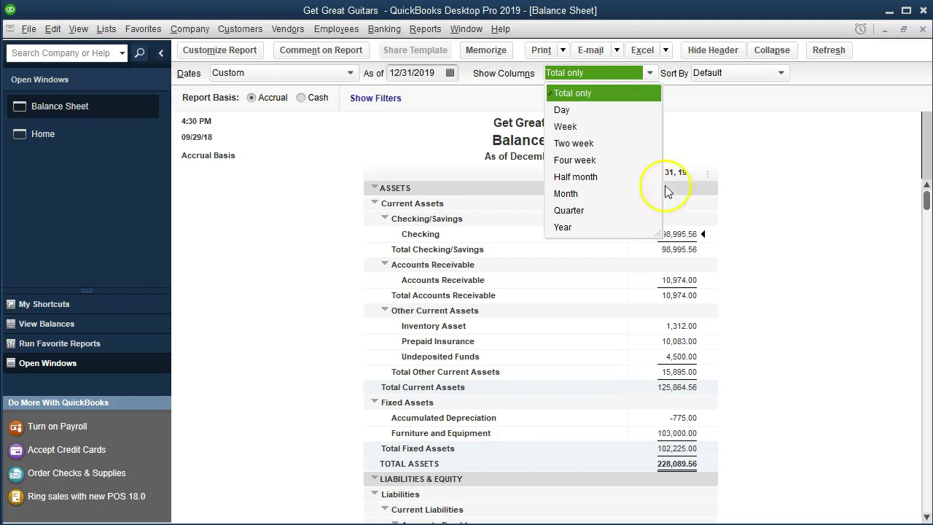
click(774, 146)
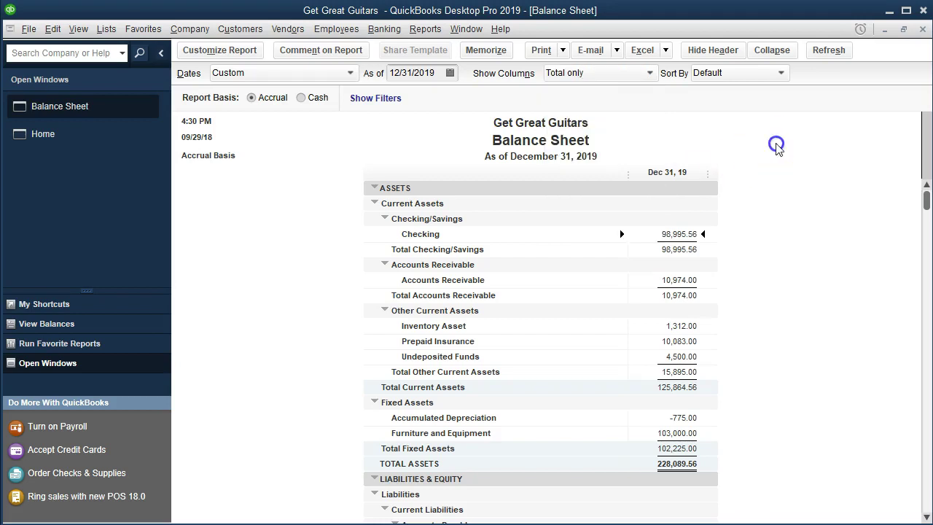
click(781, 73)
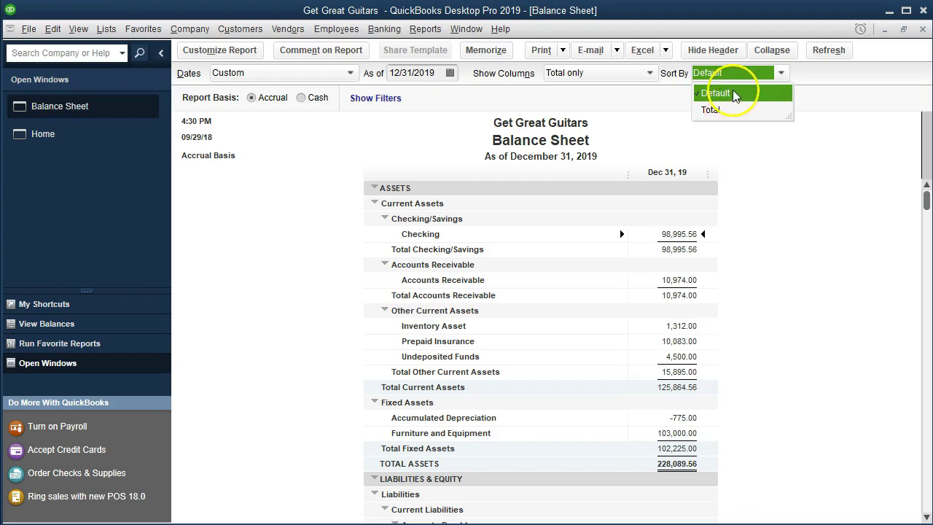
Show the report's filters and review the Date filter settings in Modify Report
click(404, 144)
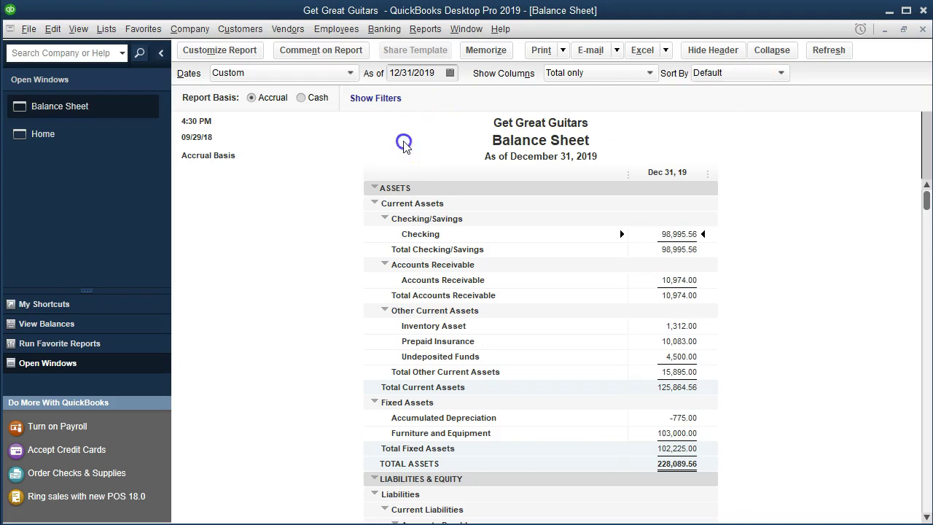
click(368, 99)
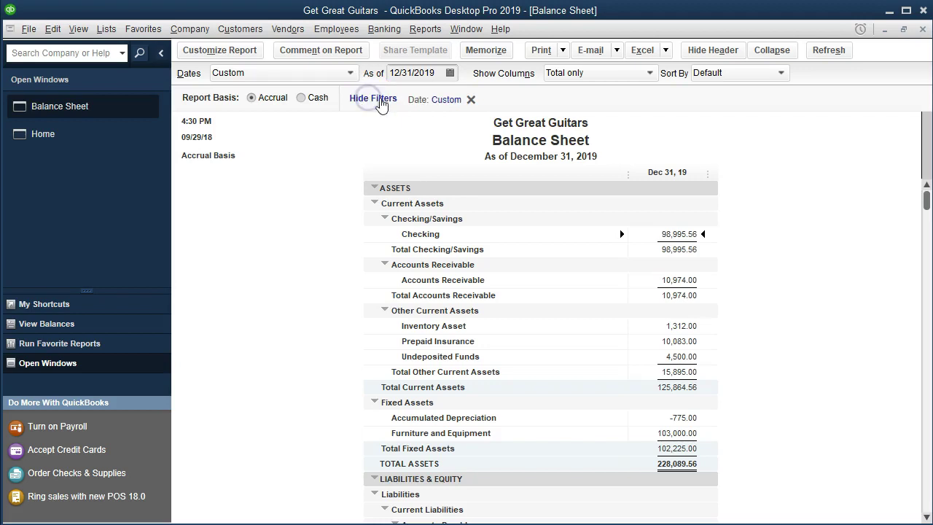
click(446, 102)
click(450, 117)
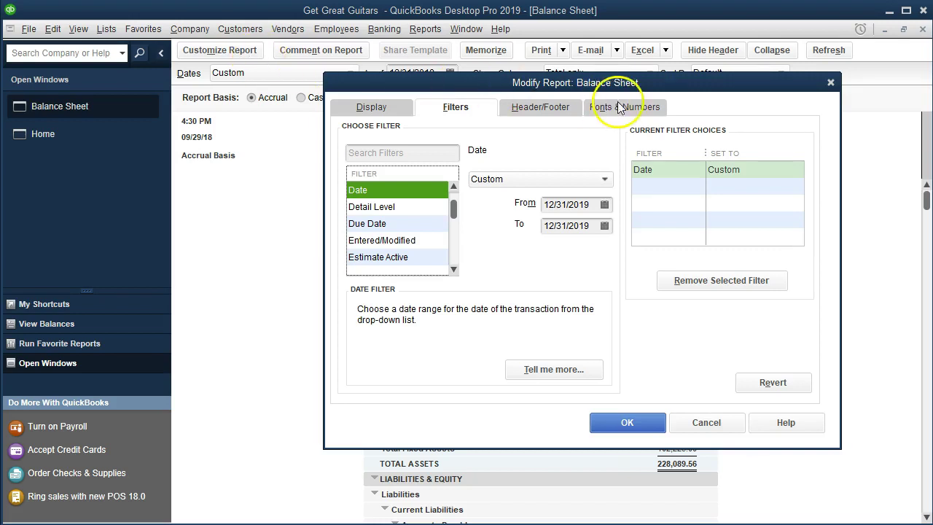
click(830, 86)
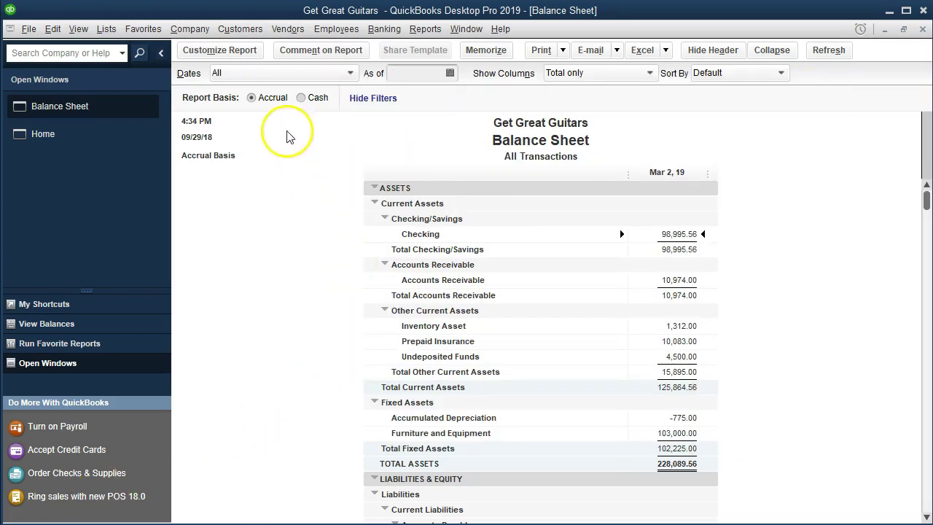
Open Customize Report, reposition its window, and review the Dates choices, keeping All
click(227, 52)
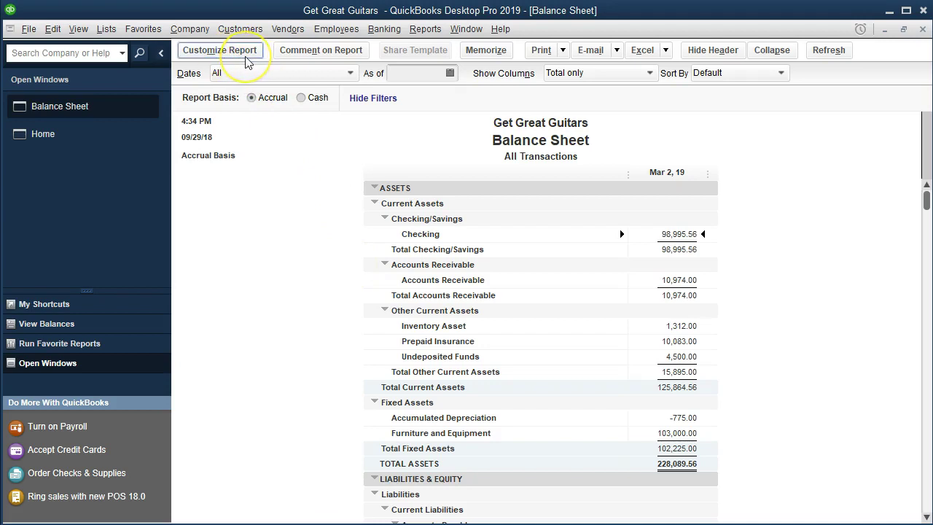
click(247, 62)
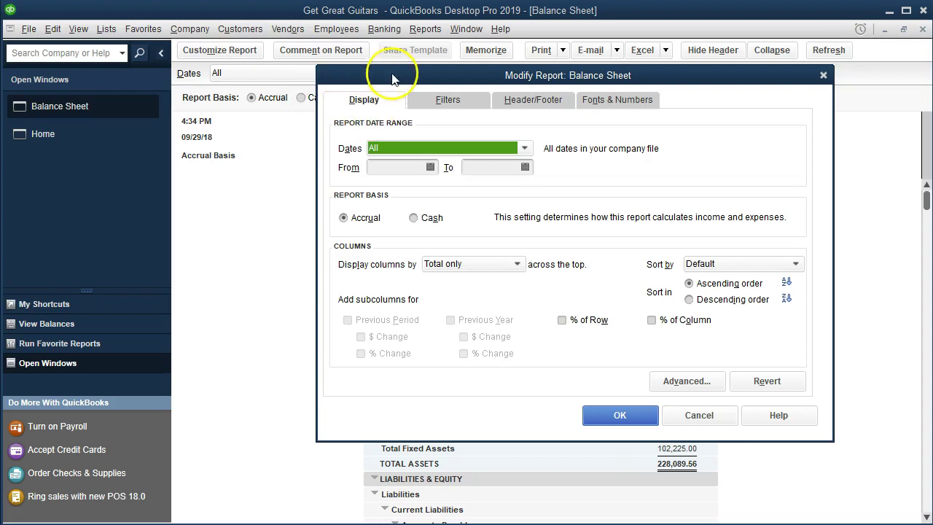
drag(409, 84, 389, 139)
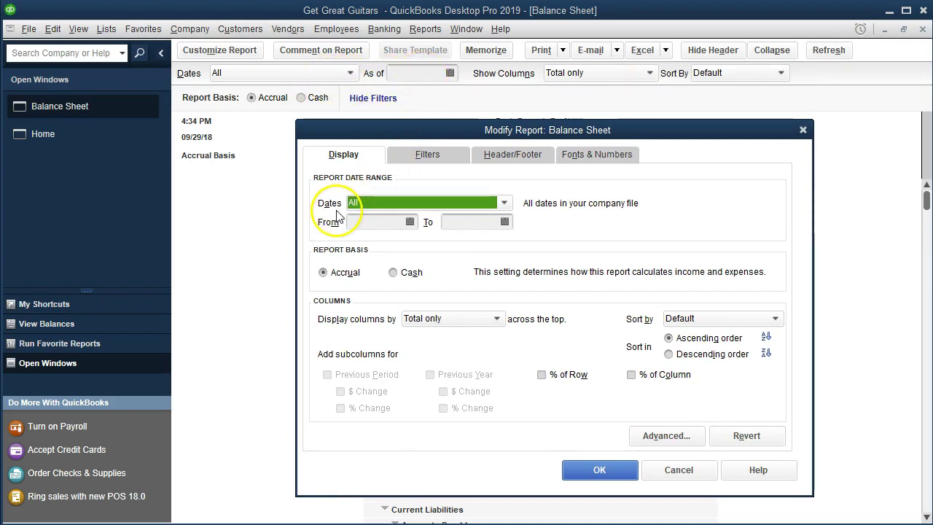
click(504, 203)
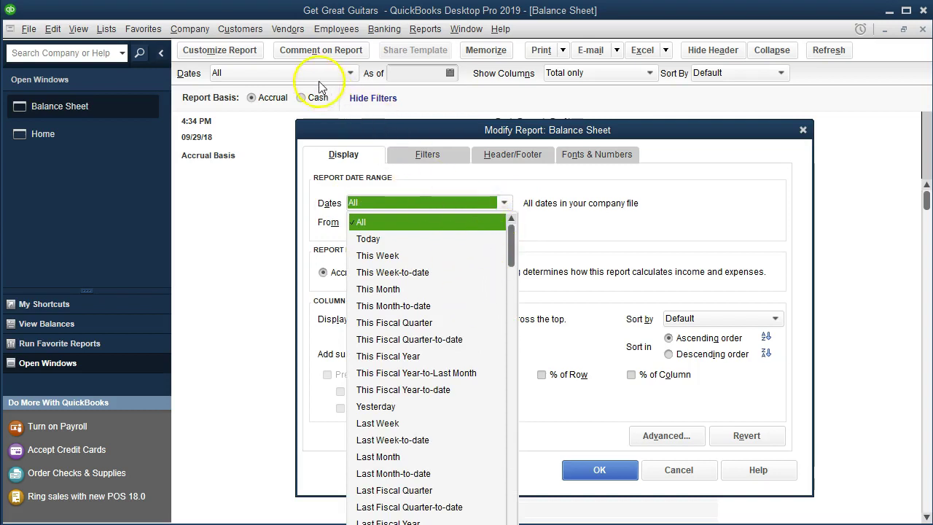
click(519, 183)
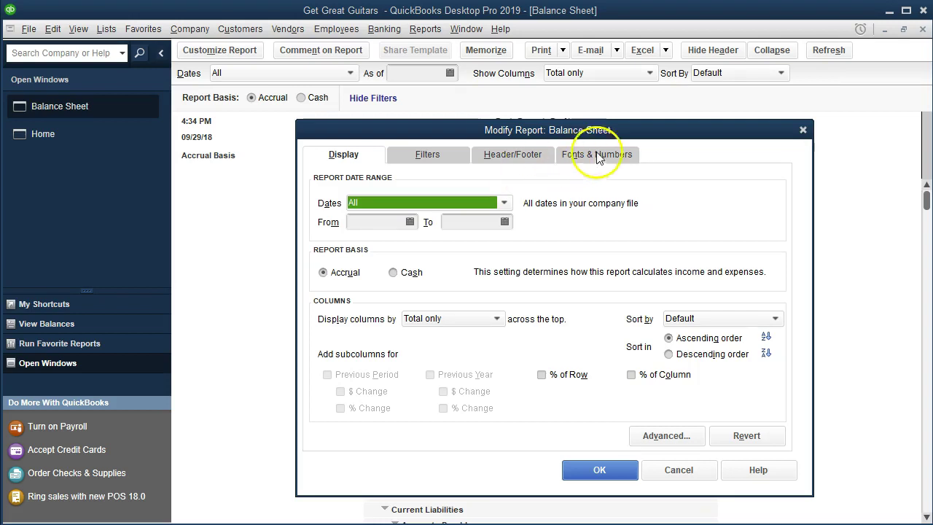
drag(629, 130, 646, 256)
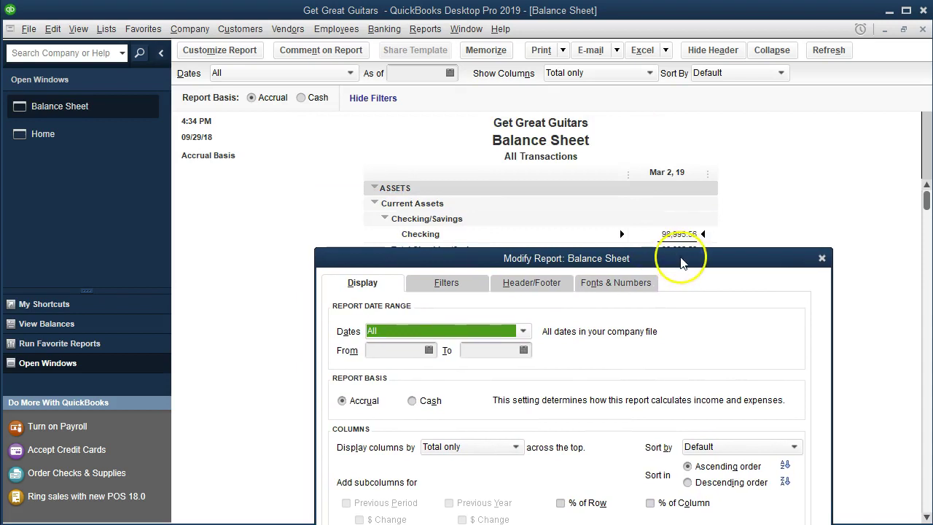
drag(678, 257, 610, 112)
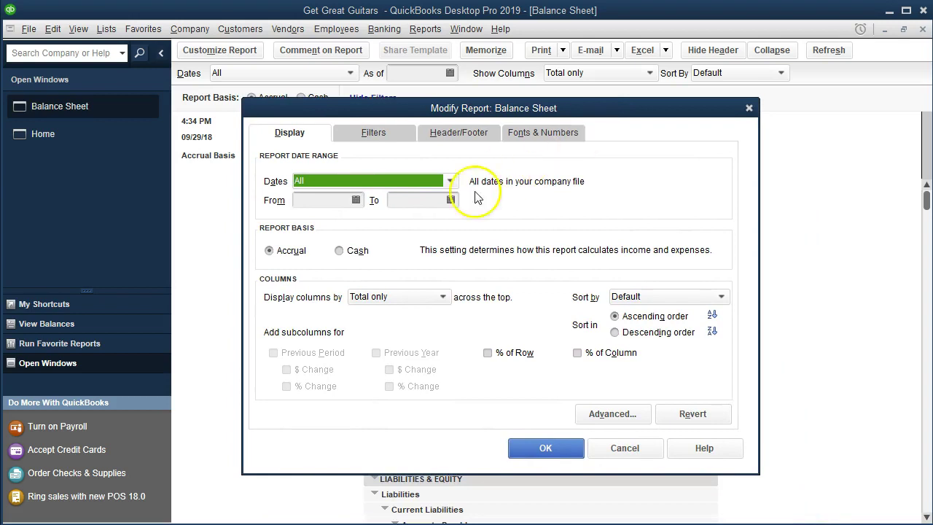
click(338, 200)
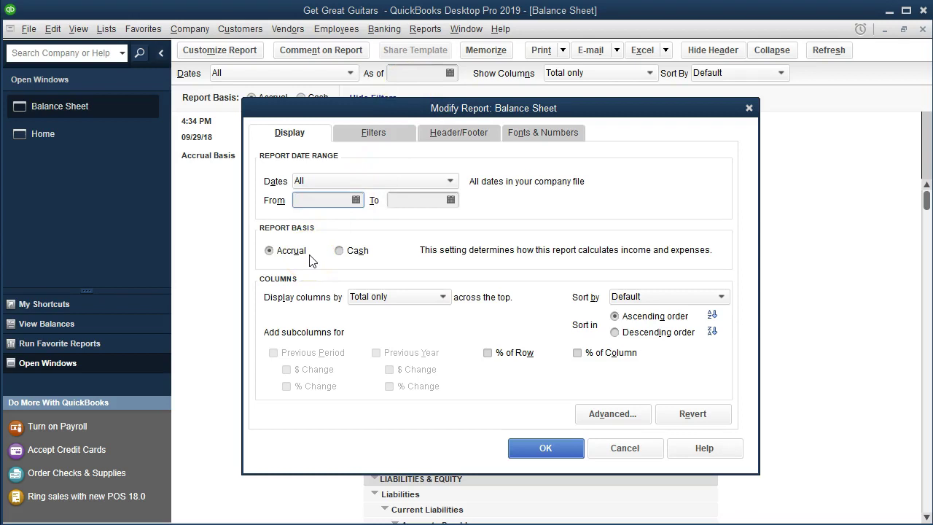
click(395, 186)
Set the report dates from 01/01/2019 to 12/31/2019, keeping accrual basis
click(394, 186)
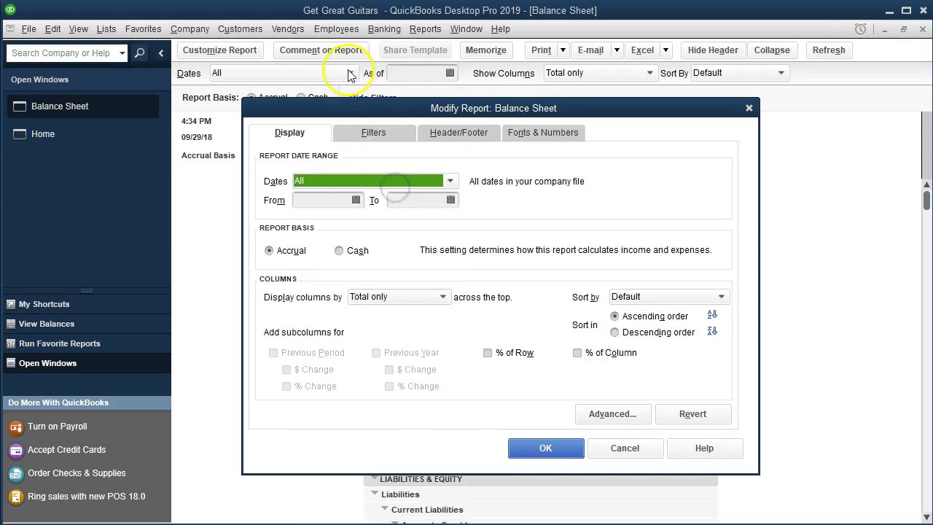
click(312, 200)
text(01012019)
key(Tab)
text(12/31/2019)
key(Tab)
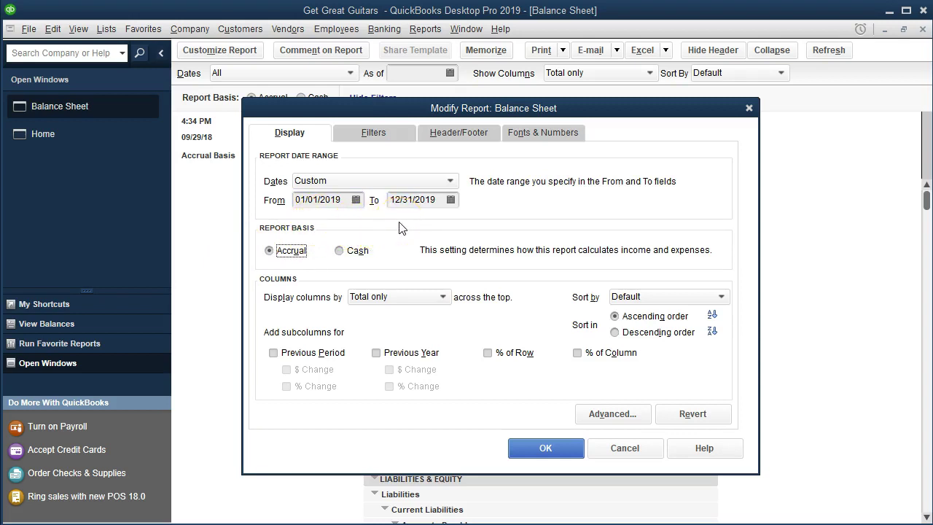
click(318, 213)
drag(409, 113, 366, 132)
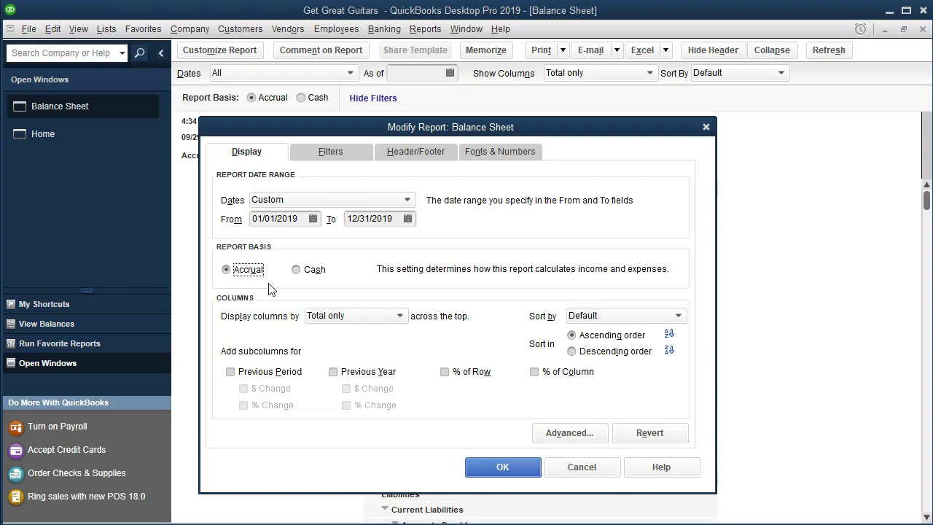
click(306, 282)
click(296, 285)
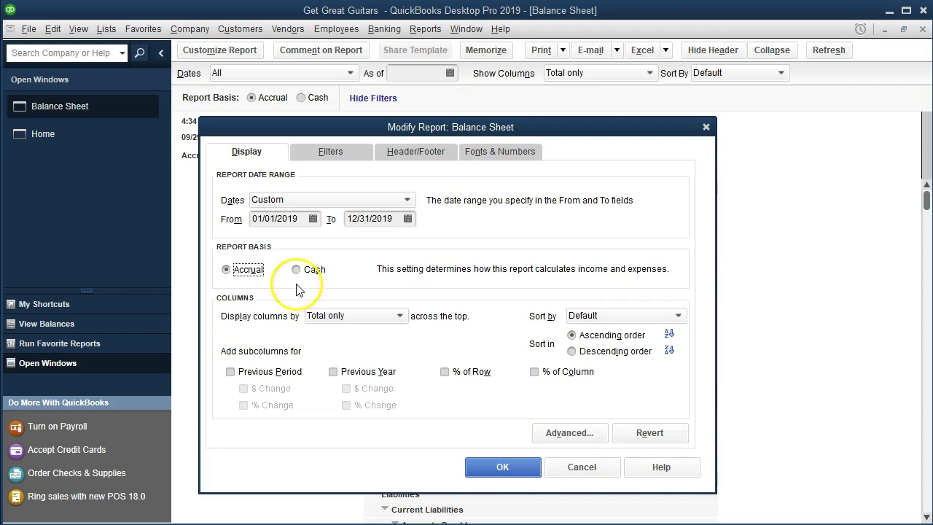
click(259, 288)
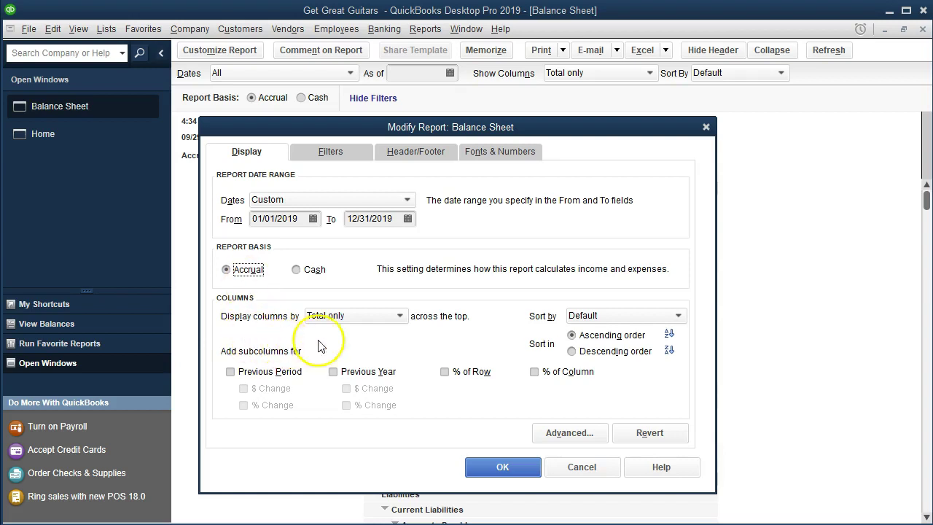
Display the Balance Sheet columns by Month and apply the settings
click(397, 316)
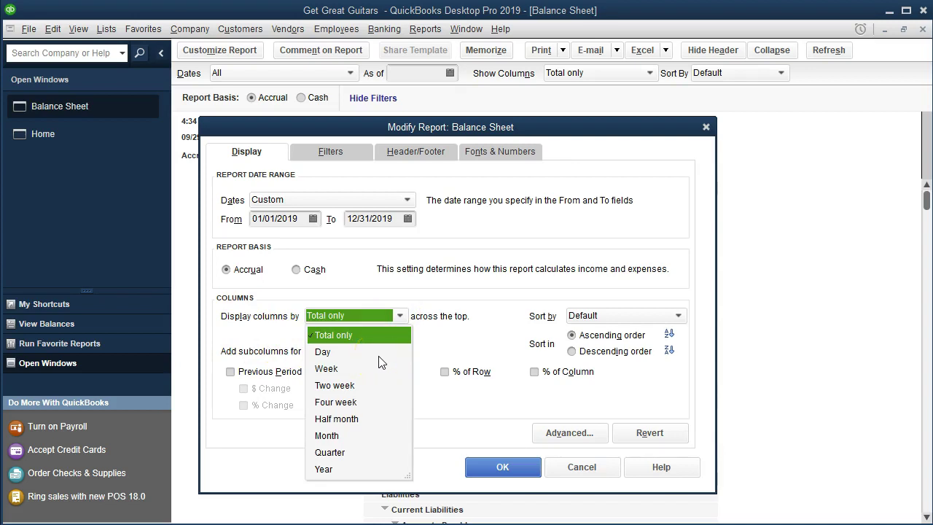
drag(542, 131, 598, 109)
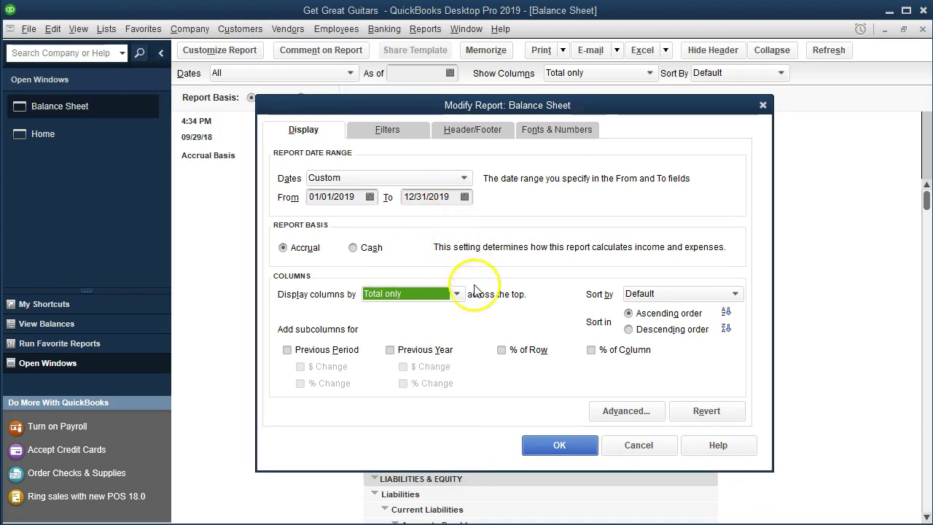
click(458, 295)
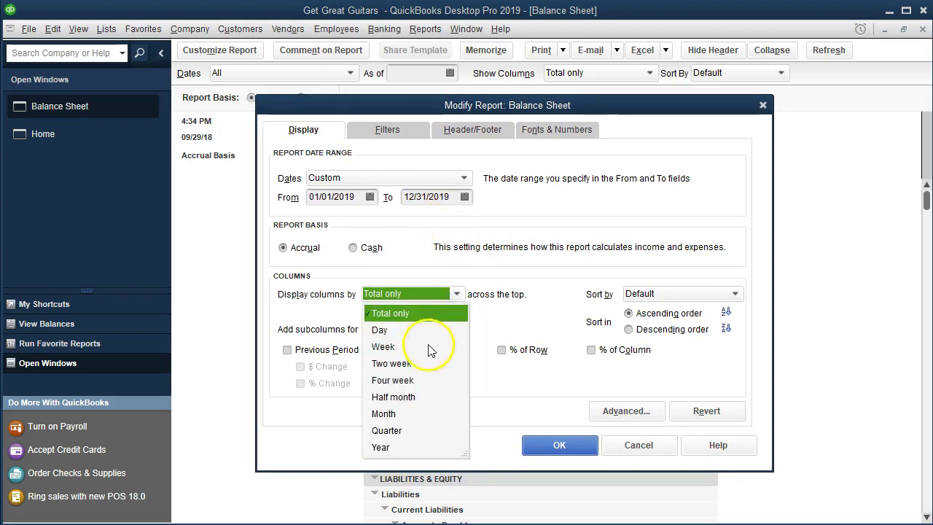
click(391, 419)
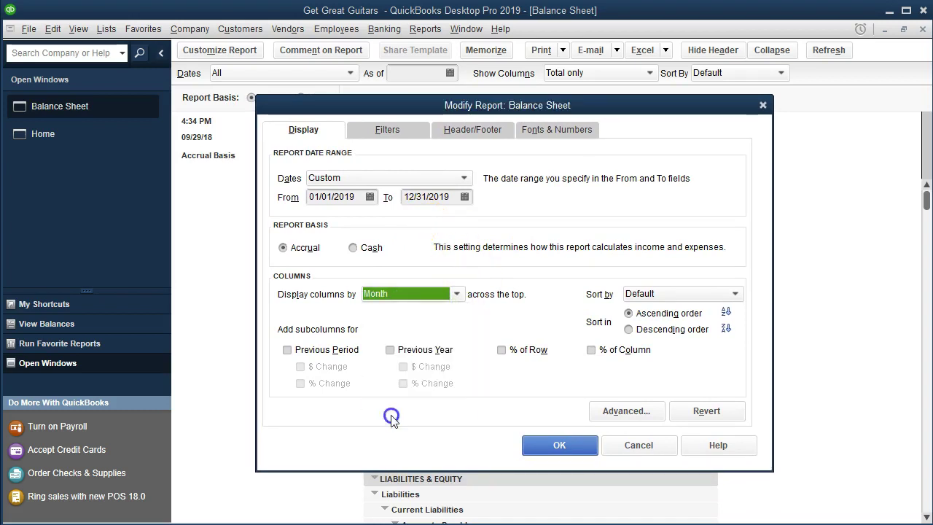
click(540, 447)
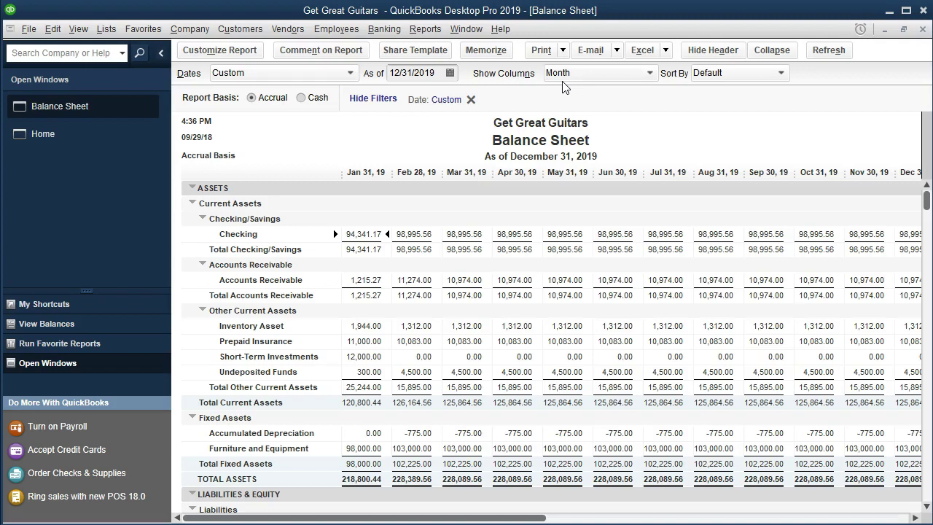
click(244, 58)
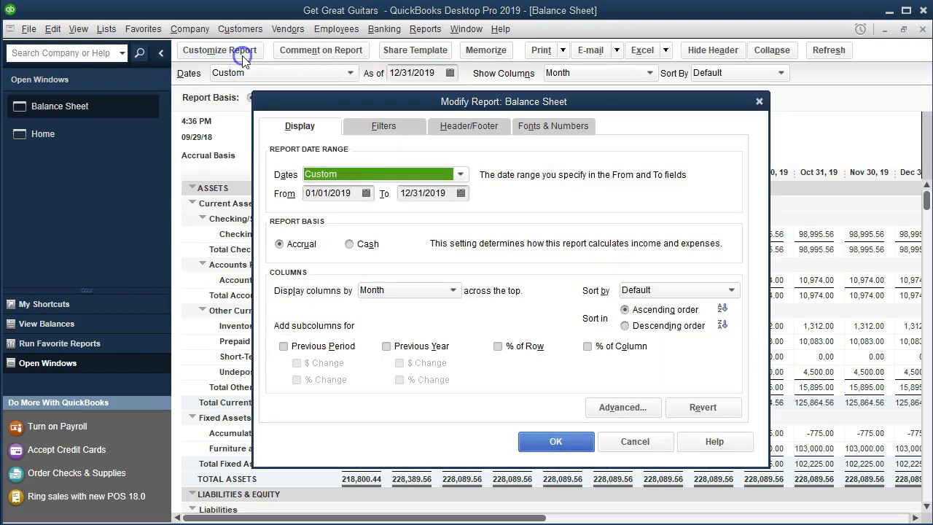
Switch the report's Display columns setting back to Total only
click(393, 290)
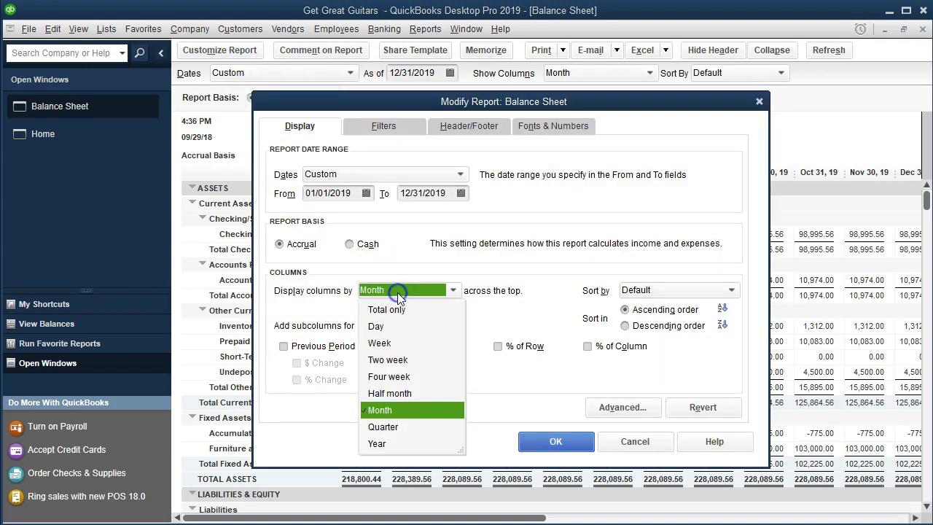
click(401, 311)
click(426, 290)
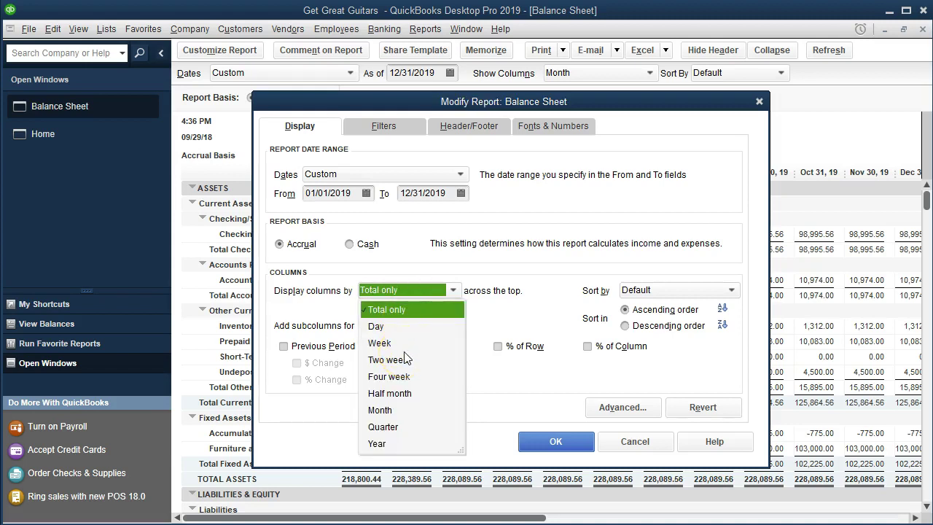
click(436, 254)
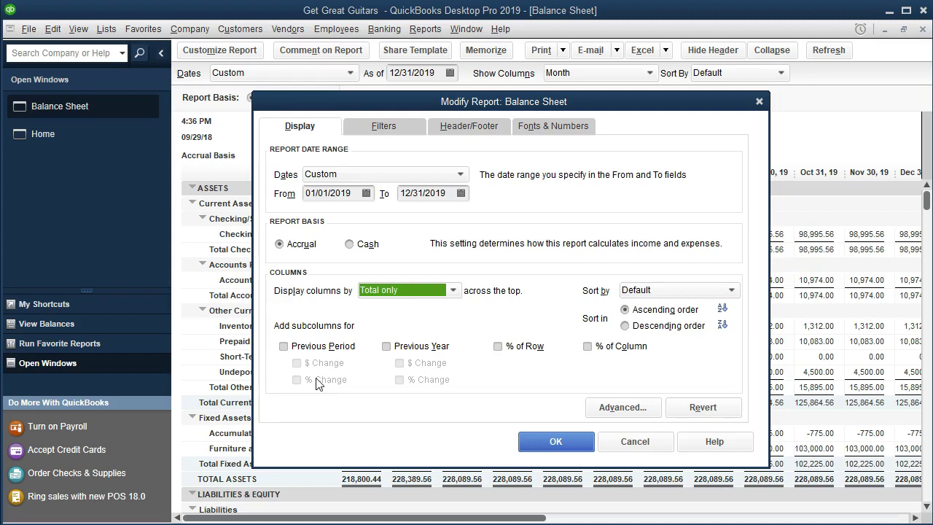
Set the report dates from 02/01/2019 to 02/28/2019 and tick Previous Period
double_click(341, 193)
drag(340, 193, 266, 190)
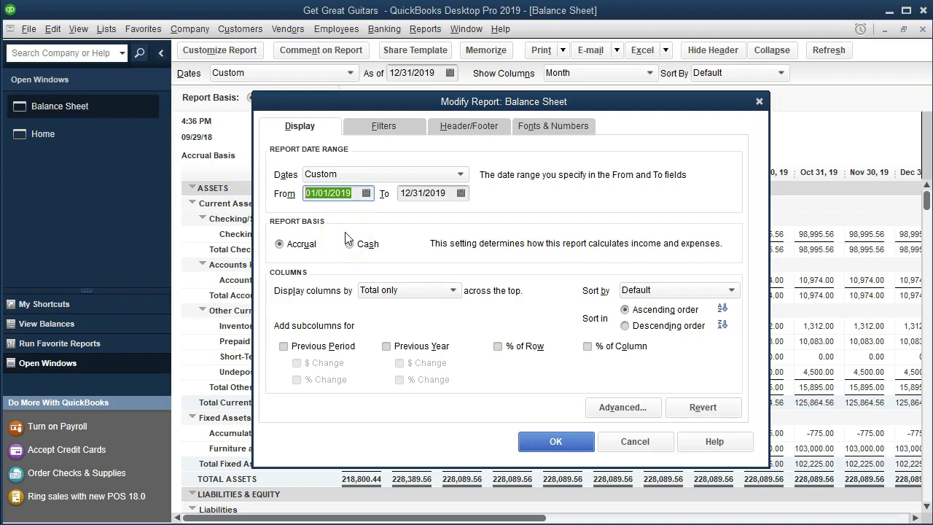
text(02/28/2019)
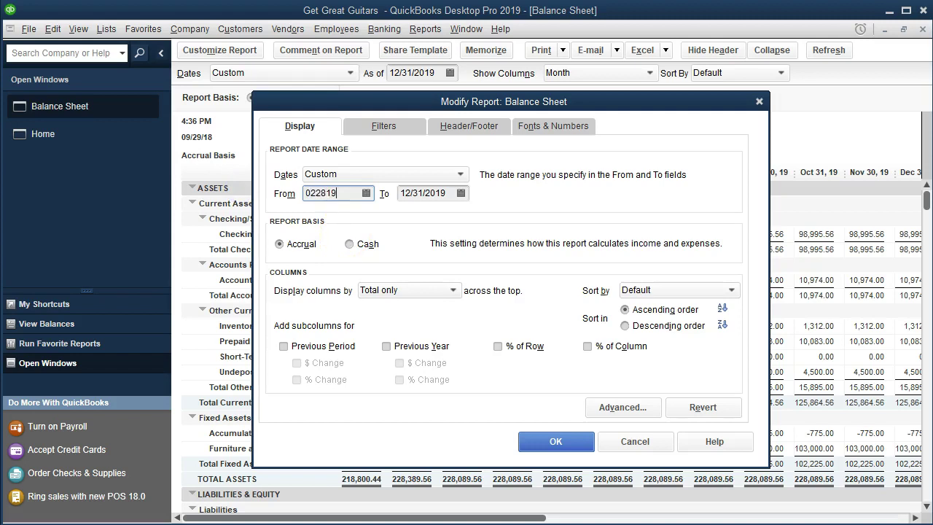
key(Tab)
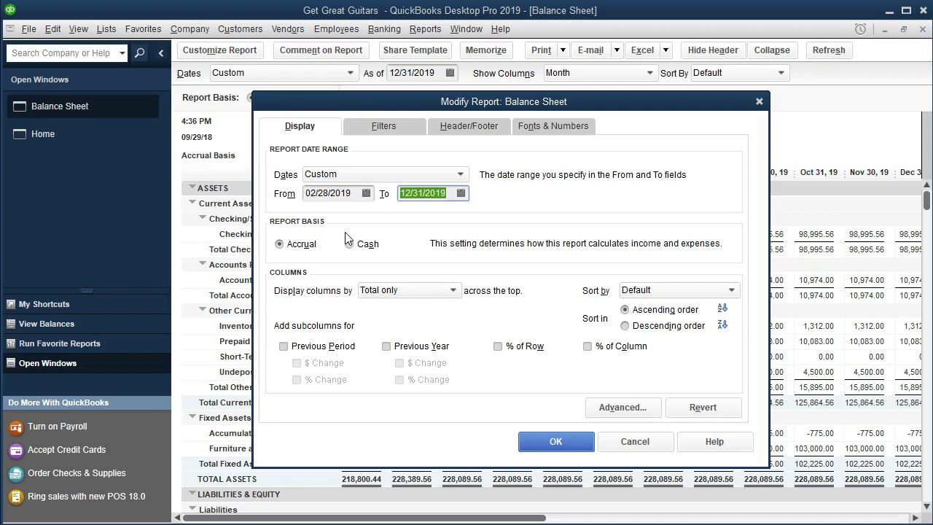
drag(354, 192, 223, 188)
text(02/01/201)
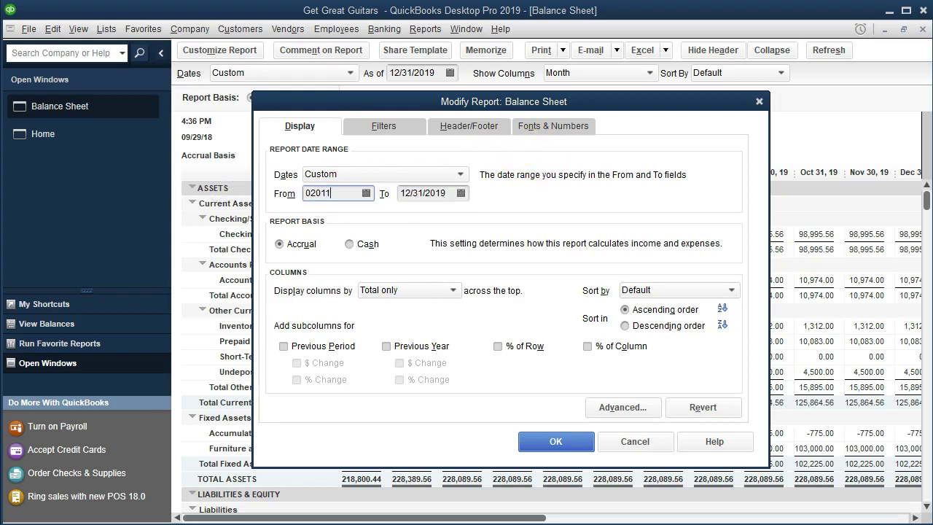
text(9)
key(Tab)
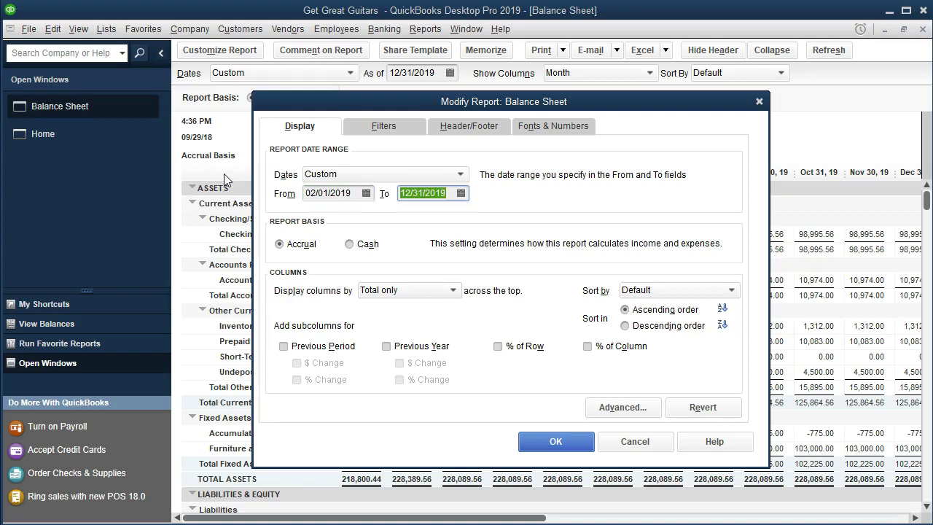
text(022819)
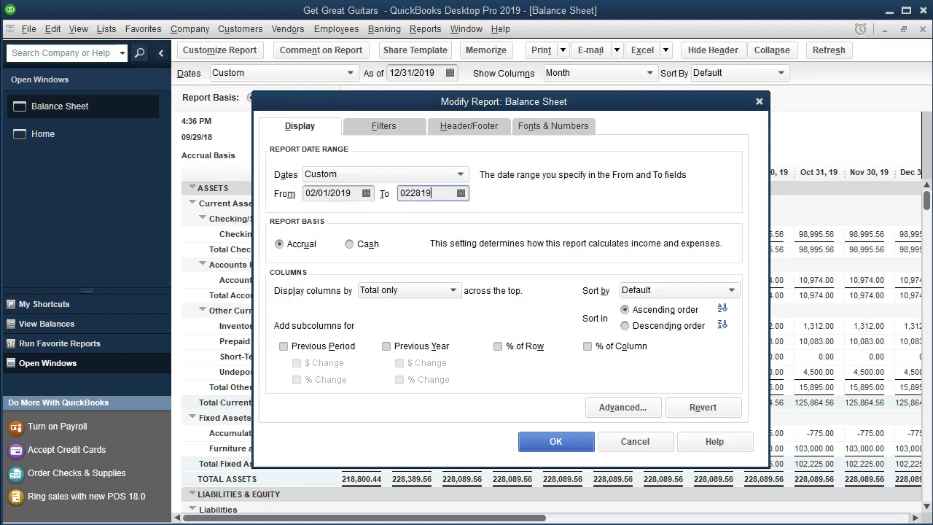
key(Tab)
click(283, 347)
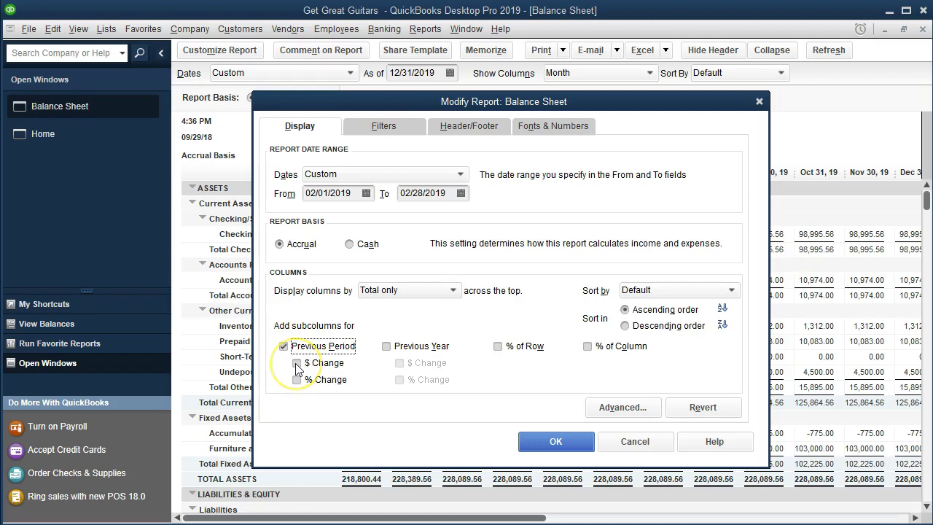
Add the $ Change and % Change subcolumns and apply the settings to the report
click(297, 363)
click(297, 379)
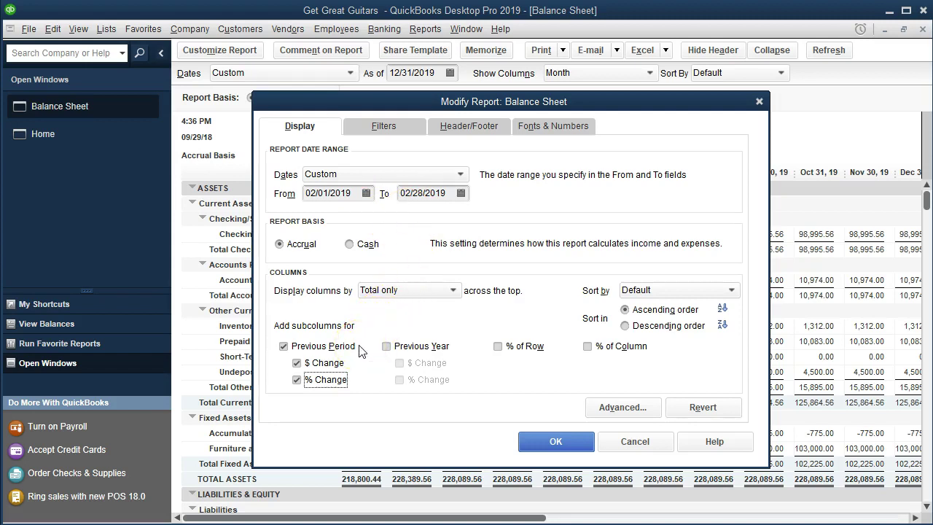
click(547, 441)
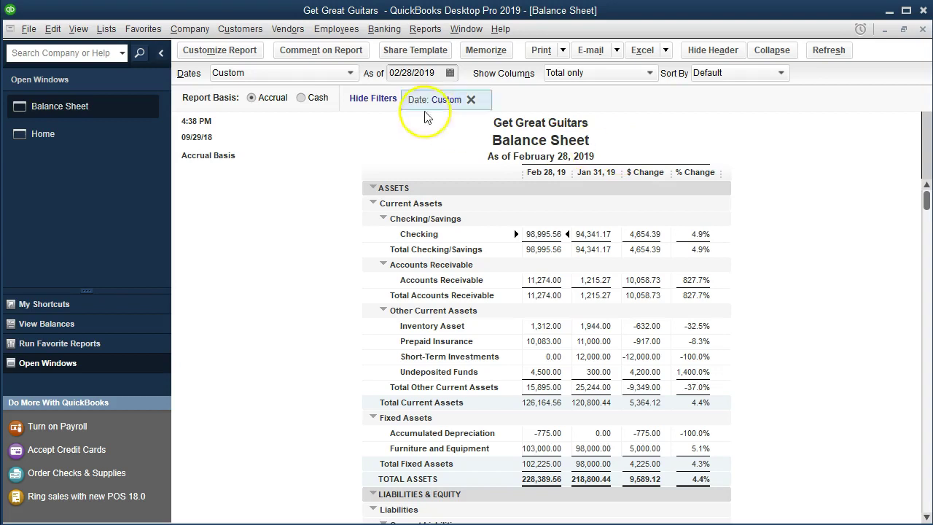
Reconfigure the Balance Sheet to Month columns without Previous Period, add % of Column, and apply
click(219, 51)
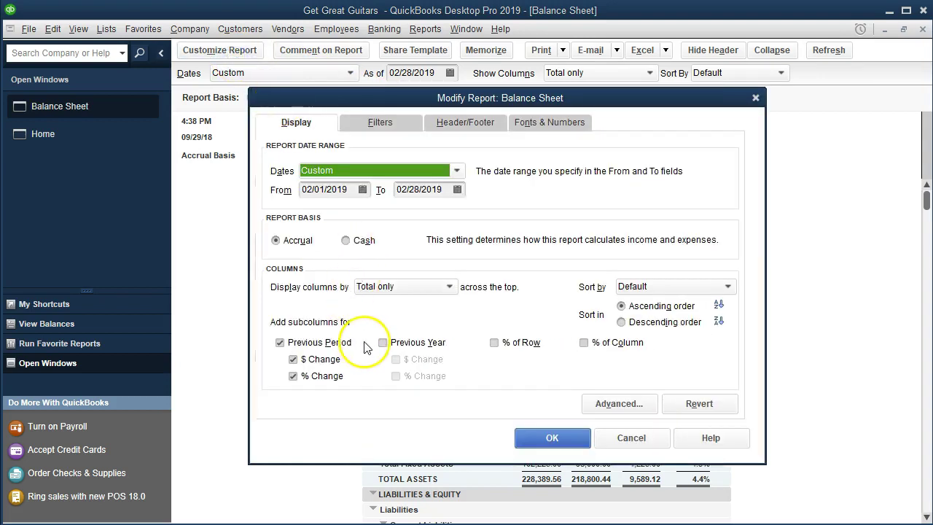
click(357, 348)
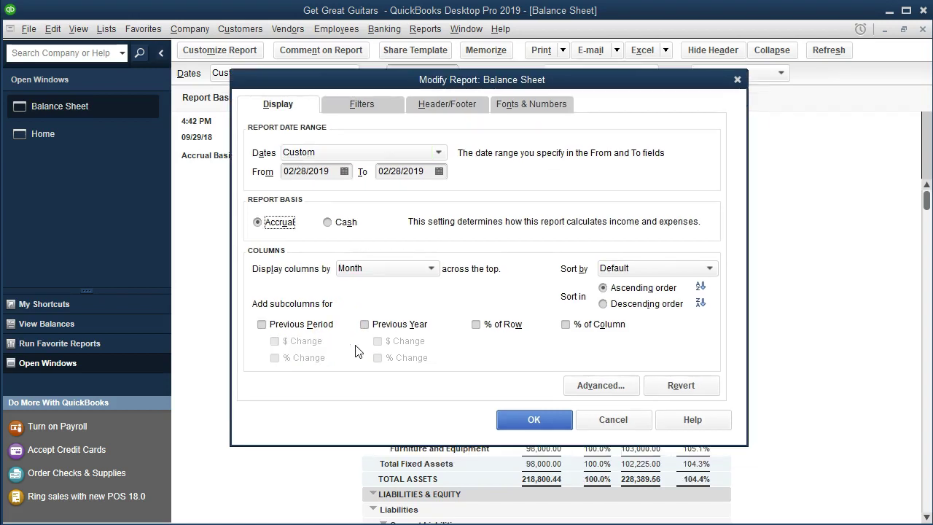
click(471, 347)
click(567, 325)
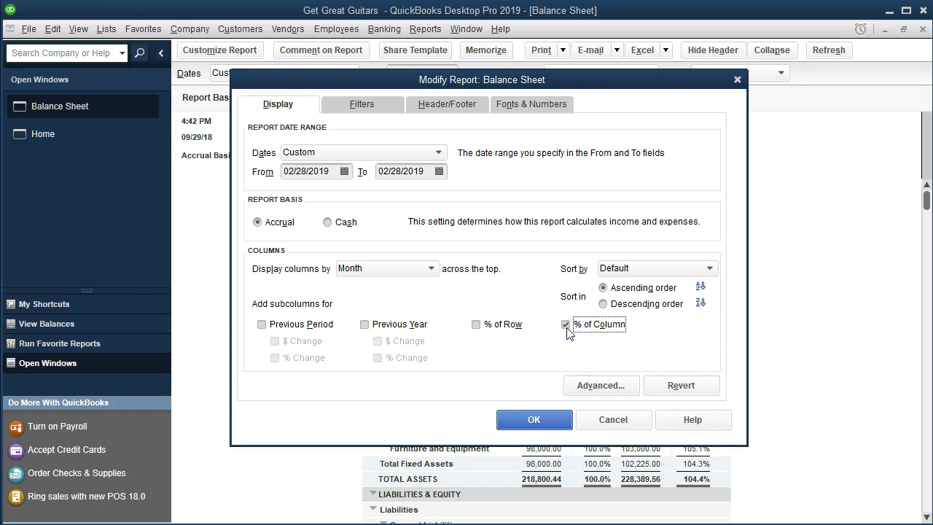
click(534, 418)
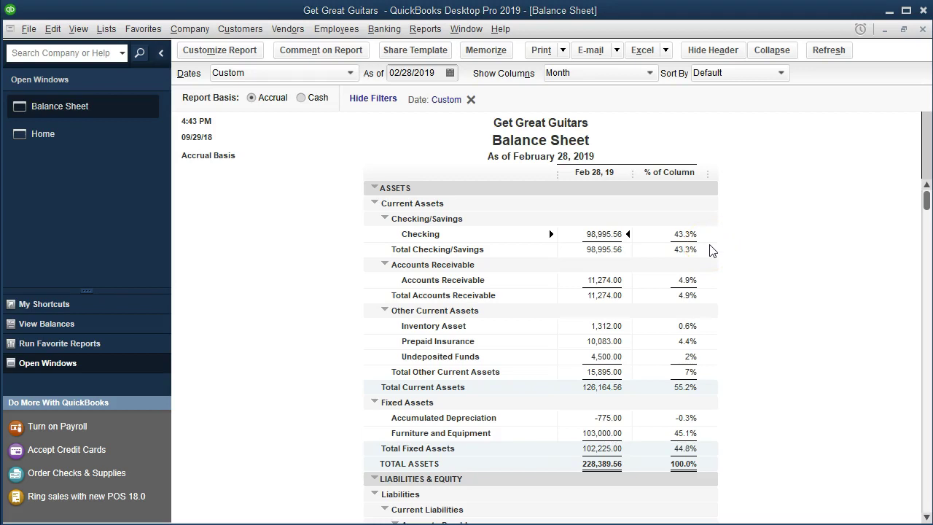
drag(400, 103, 235, 117)
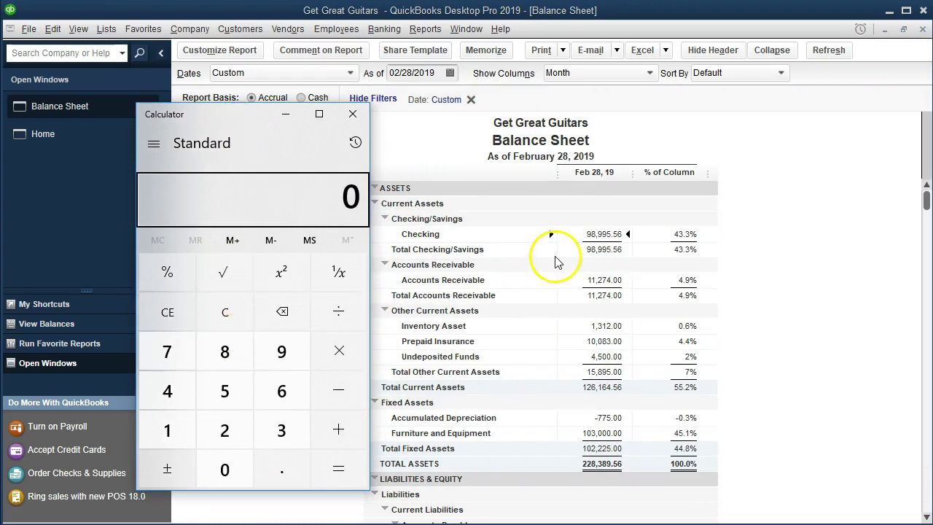
Compute 98995.56 ÷ 228389.56 in Calculator to confirm Checking's 43.3%, then close it
text(9)
text(8995.5)
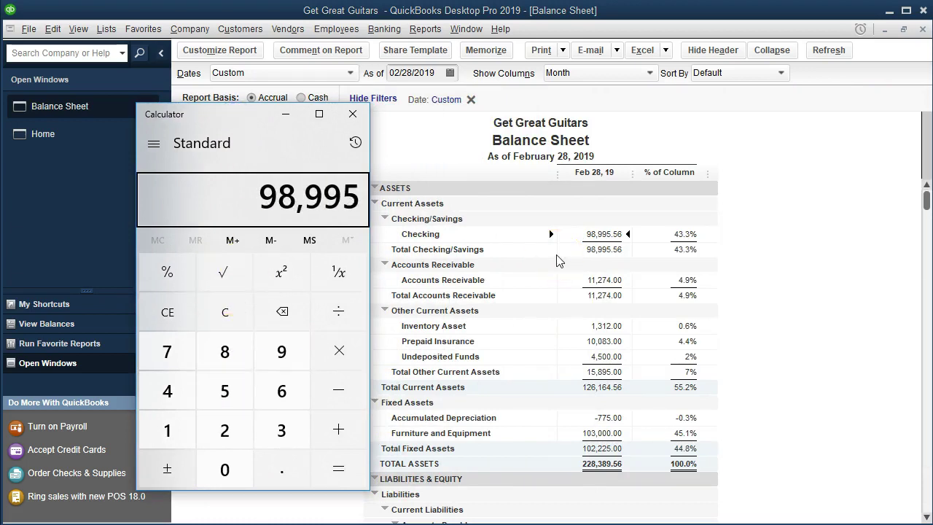
text(6)
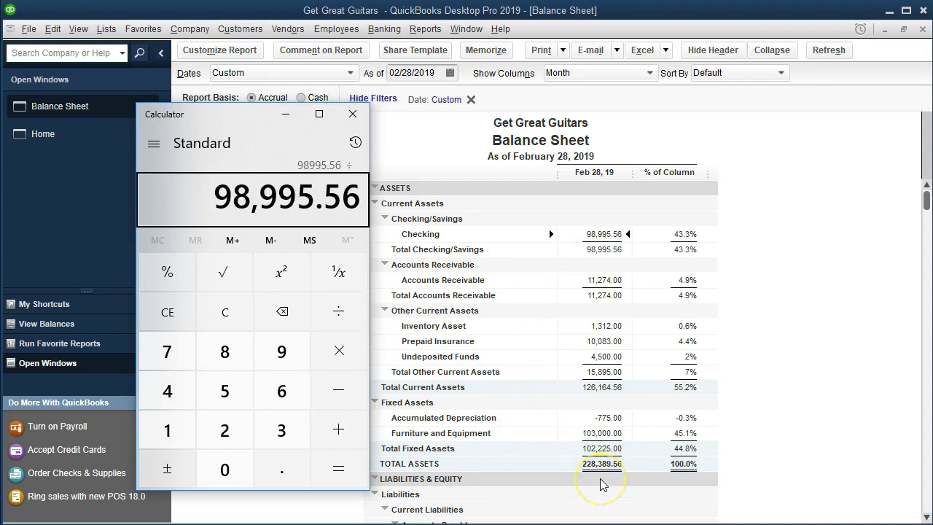
text(/228389.56)
key(Return)
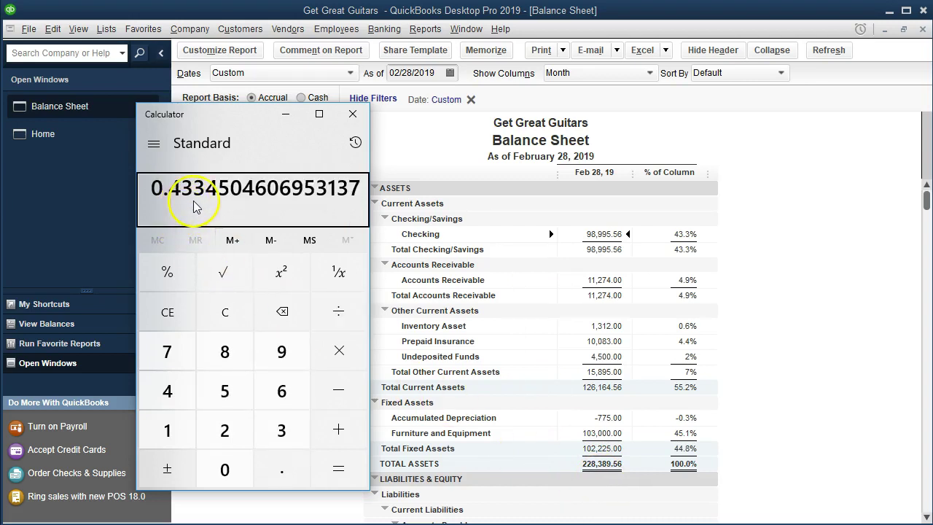
click(554, 261)
click(363, 119)
click(528, 270)
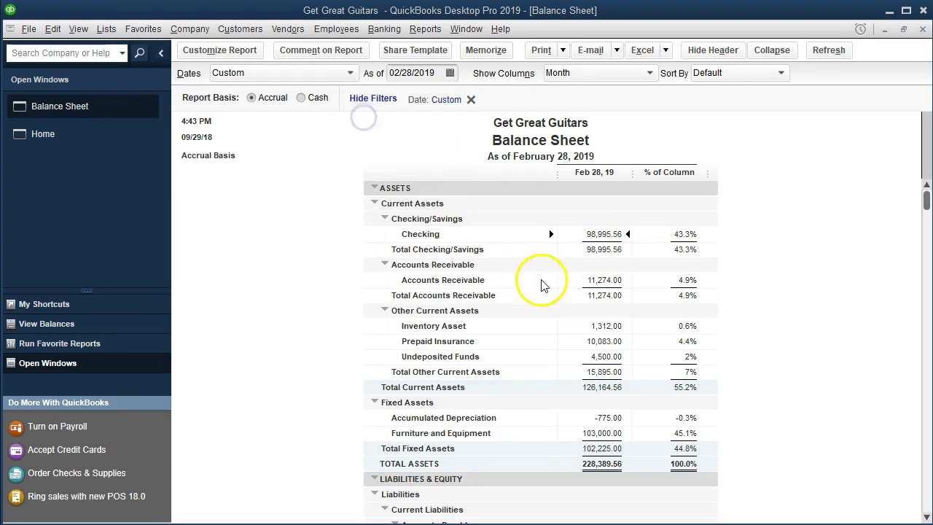
click(606, 292)
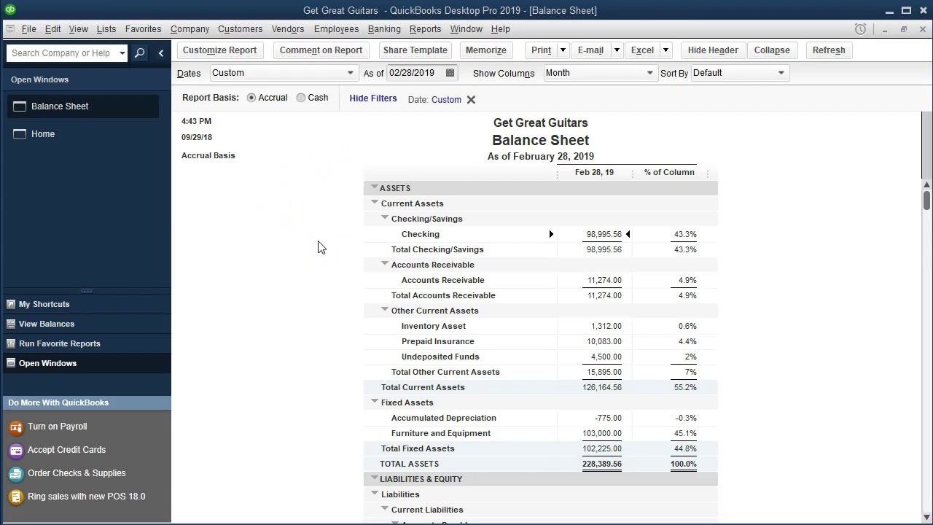
click(247, 55)
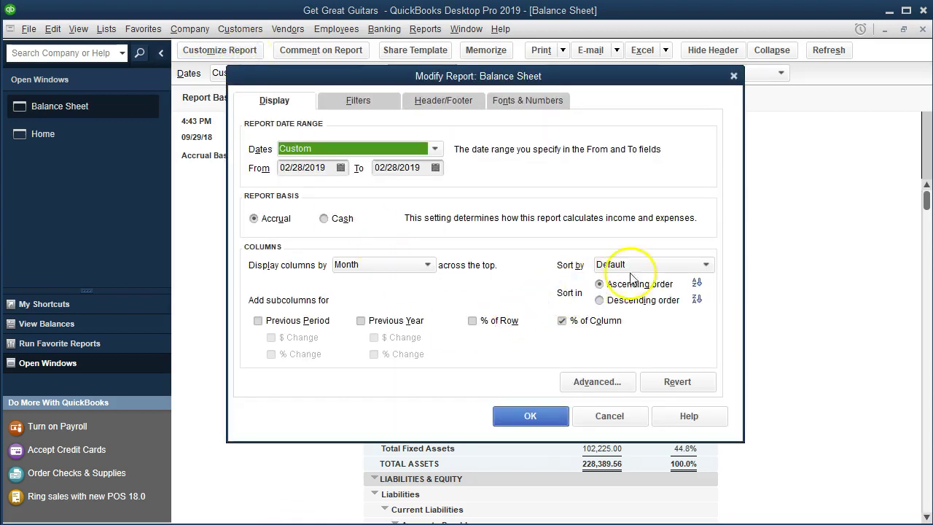
click(676, 267)
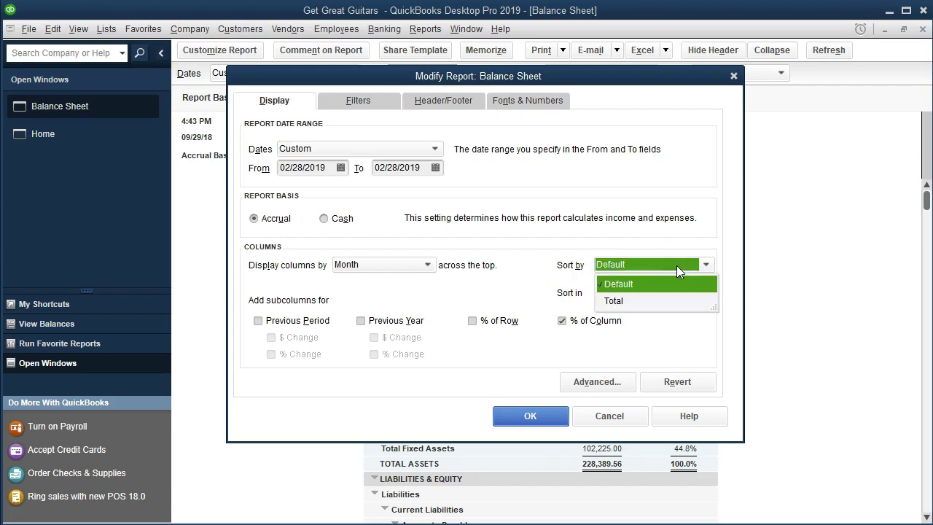
click(657, 266)
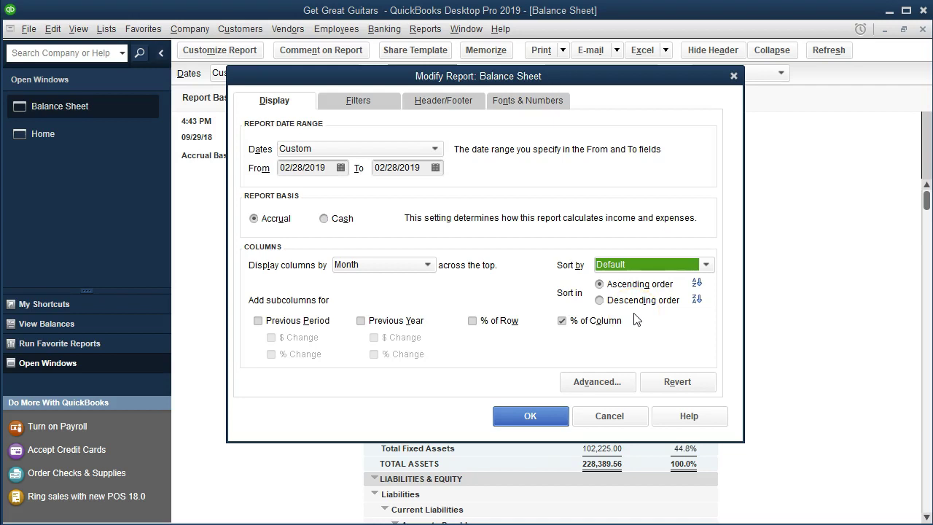
click(555, 414)
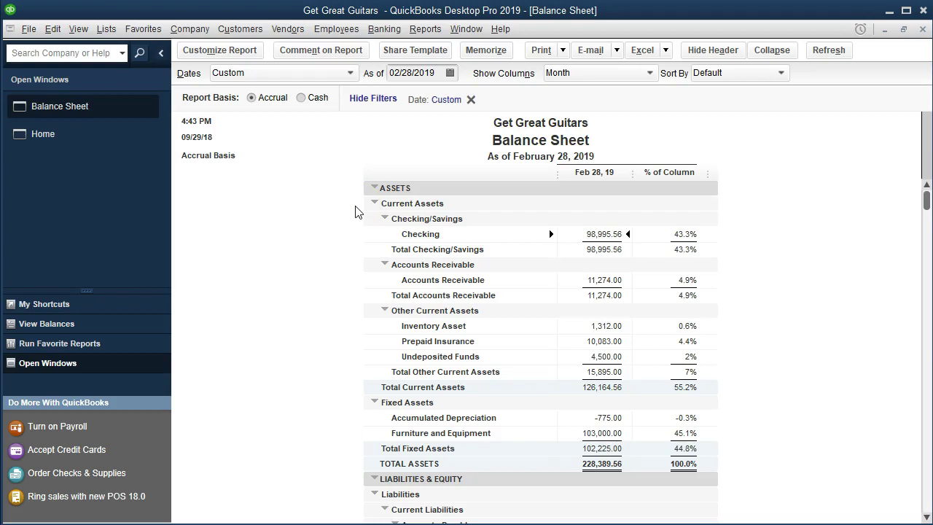
Review the Balance Sheet totals and reopen the report's customization settings
scroll(319, 381, down, 4)
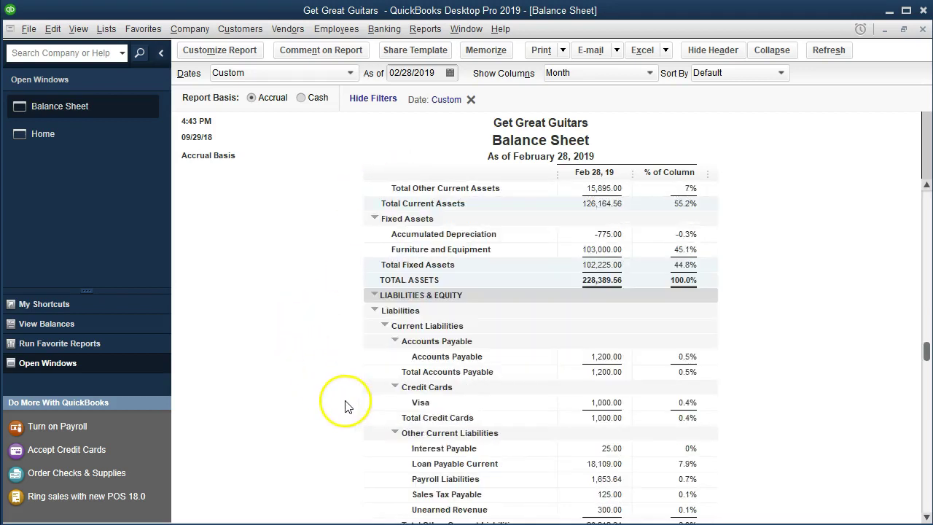
scroll(346, 406, down, 4)
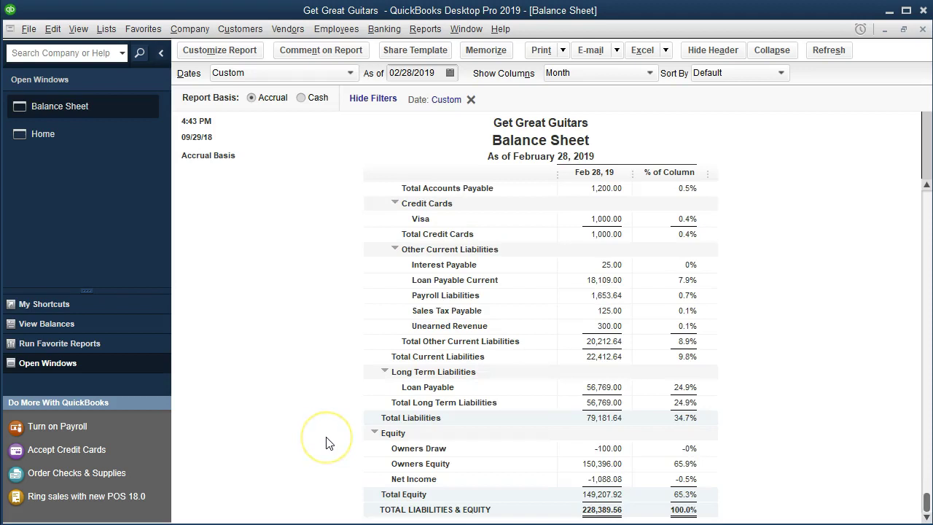
scroll(327, 443, up, 8)
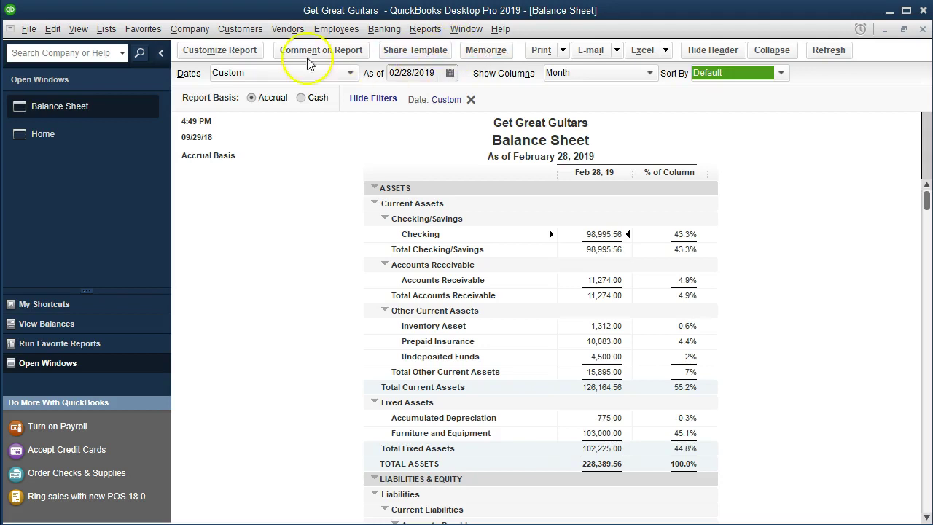
click(249, 58)
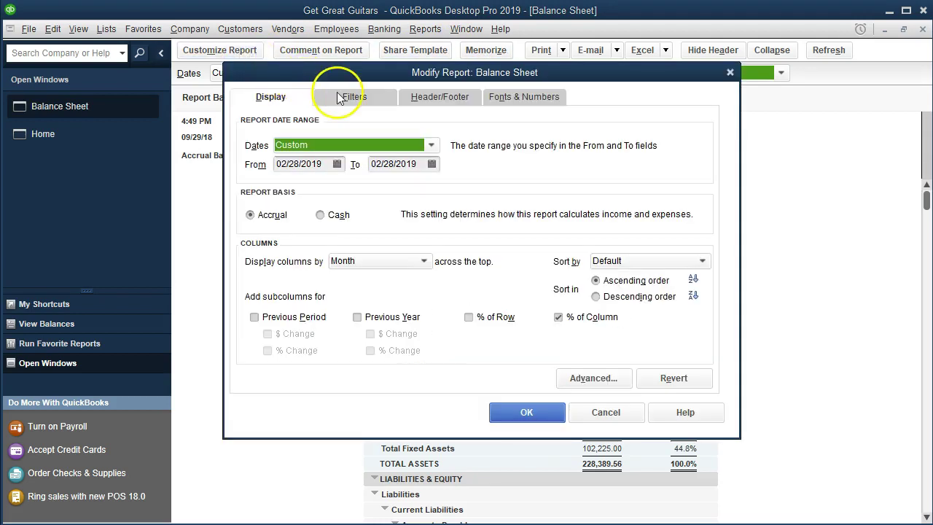